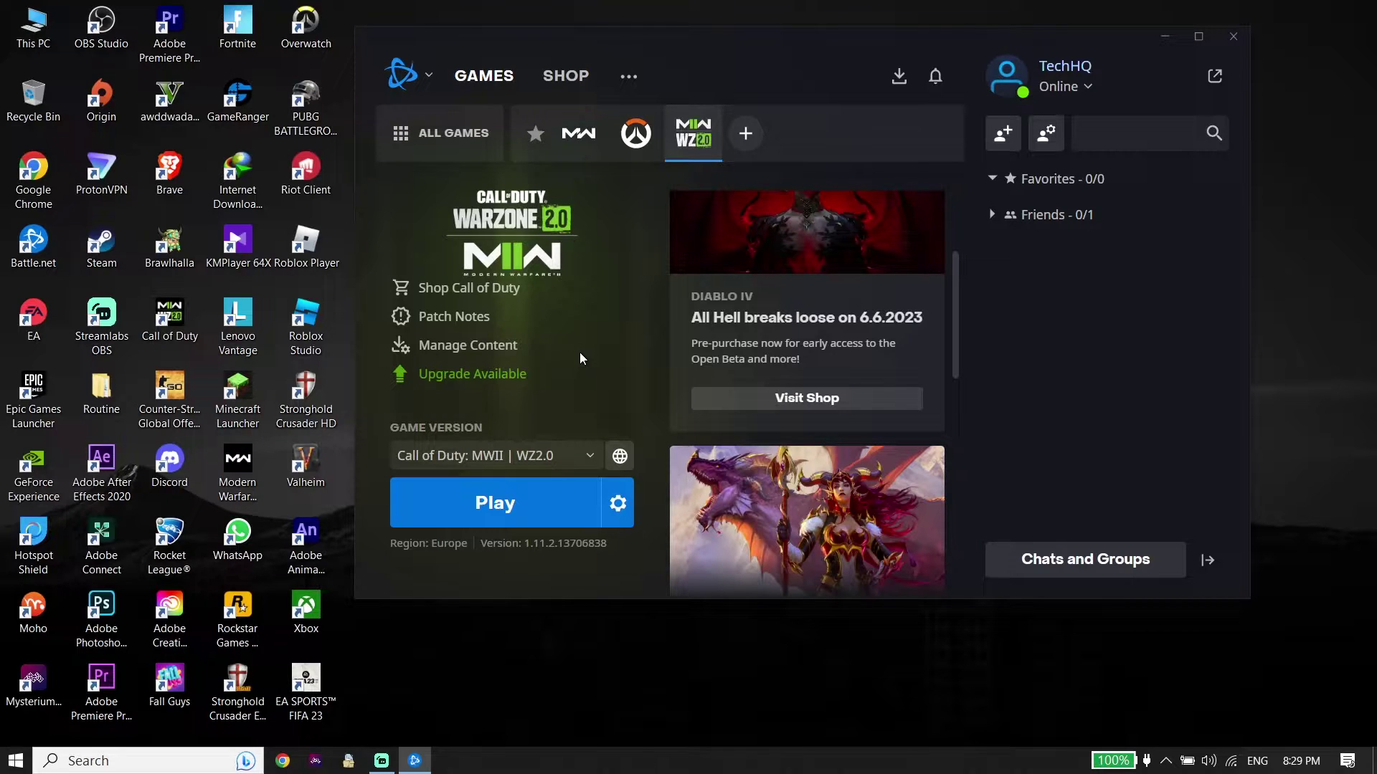
- Minimize the Battle.net launcher and open Control Panel from Windows search
{"action": "left_click", "coordinate": [1164, 36]}
{"action": "left_click", "coordinate": [172, 760]}
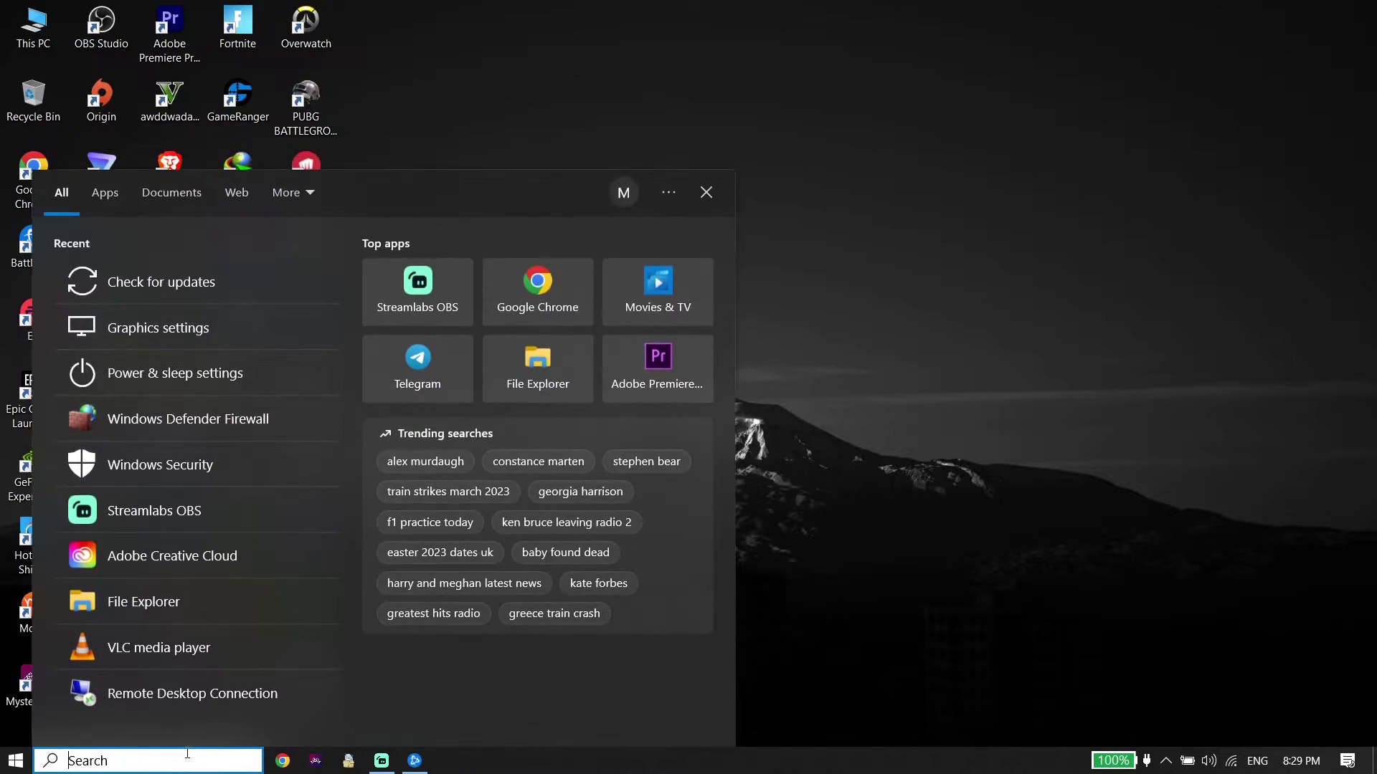
{"action": "type", "text": "co"}
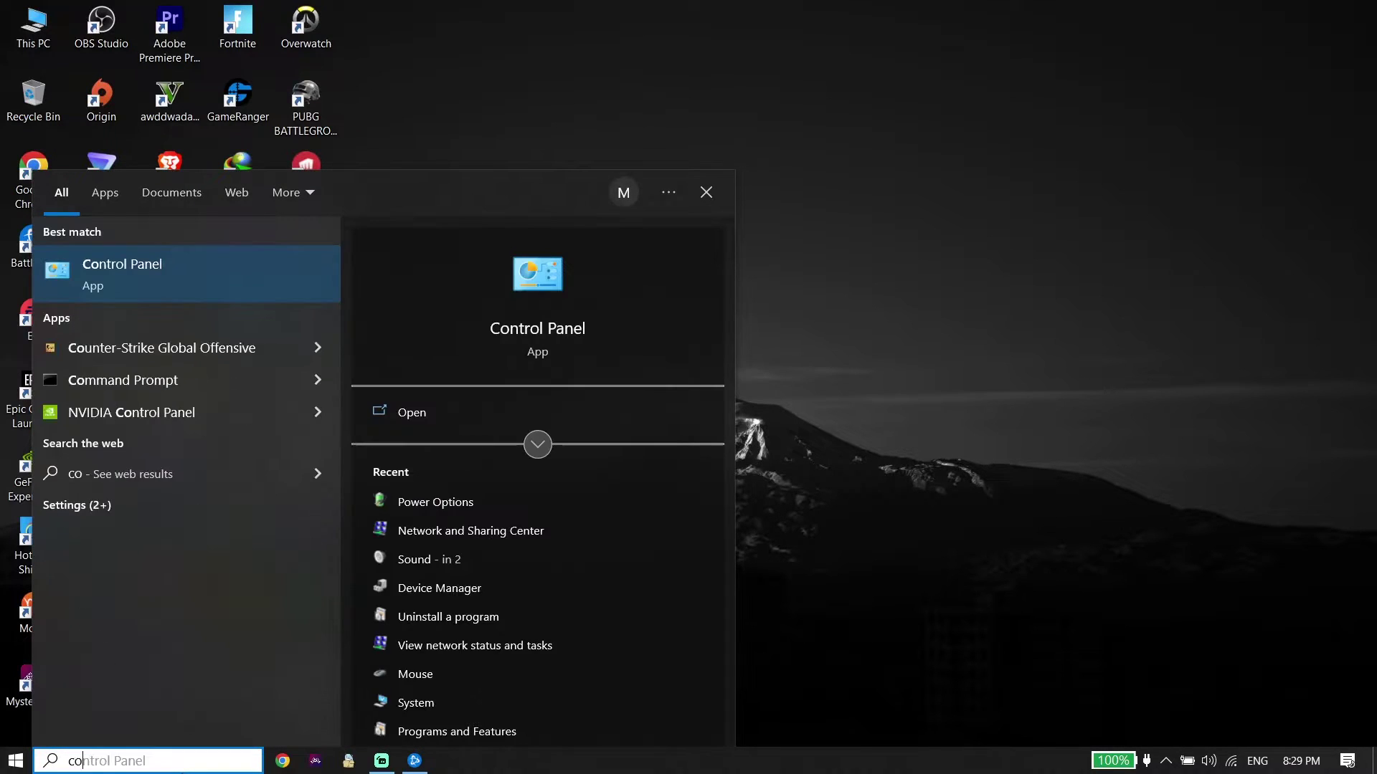
{"action": "type", "text": "n"}
{"action": "left_click", "coordinate": [118, 276]}
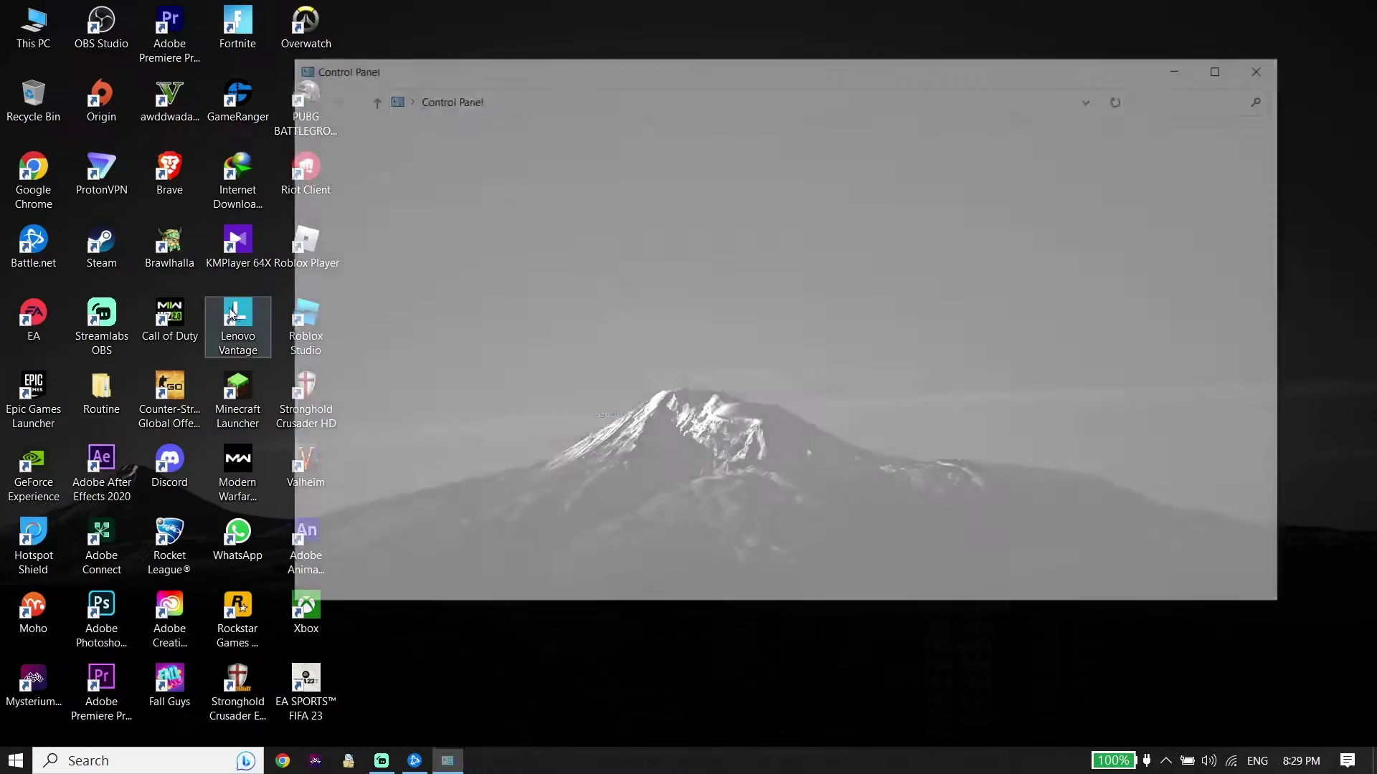
- Open the Wi-Fi connection's properties via Network and Sharing Center and select Internet Protocol Version 4
{"action": "left_click", "coordinate": [575, 277]}
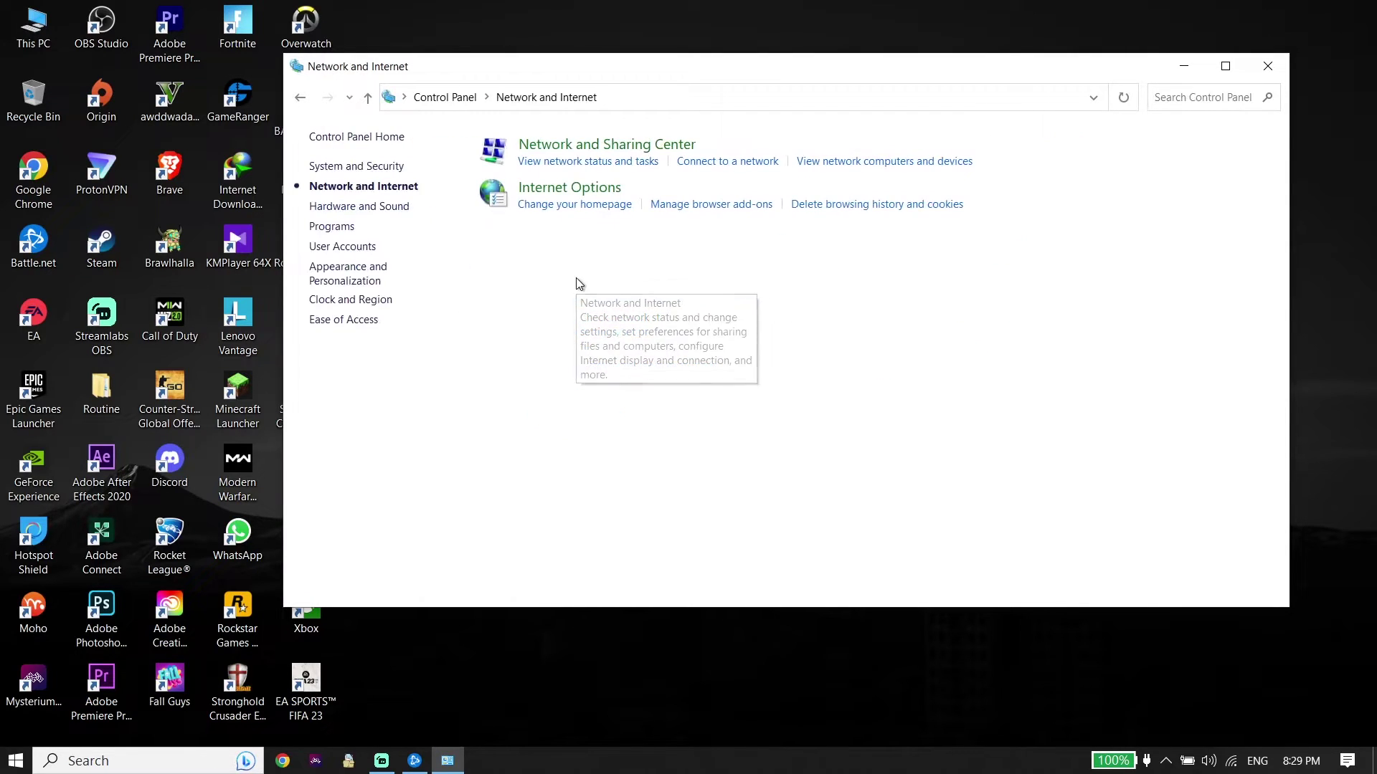
{"action": "left_click", "coordinate": [616, 147]}
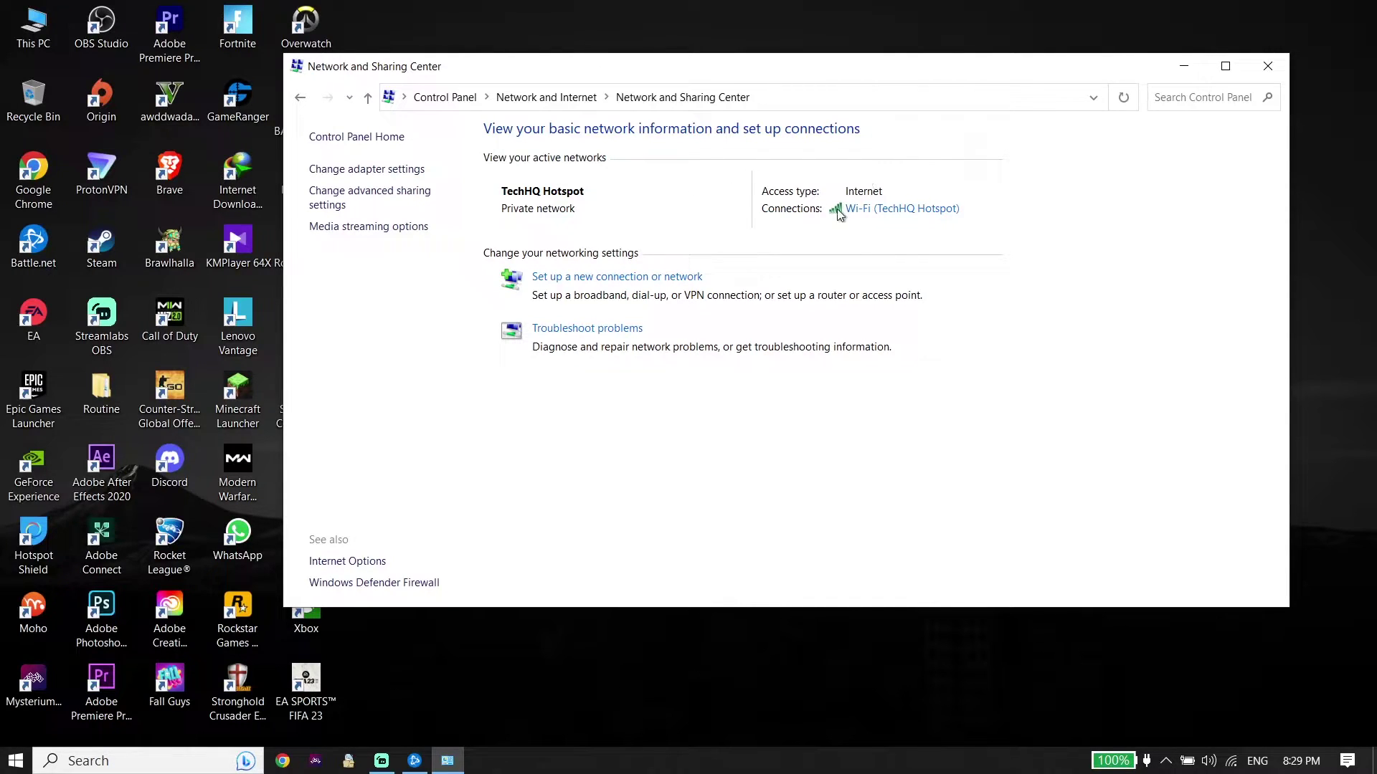
{"action": "left_click", "coordinate": [902, 212]}
{"action": "left_click", "coordinate": [592, 524]}
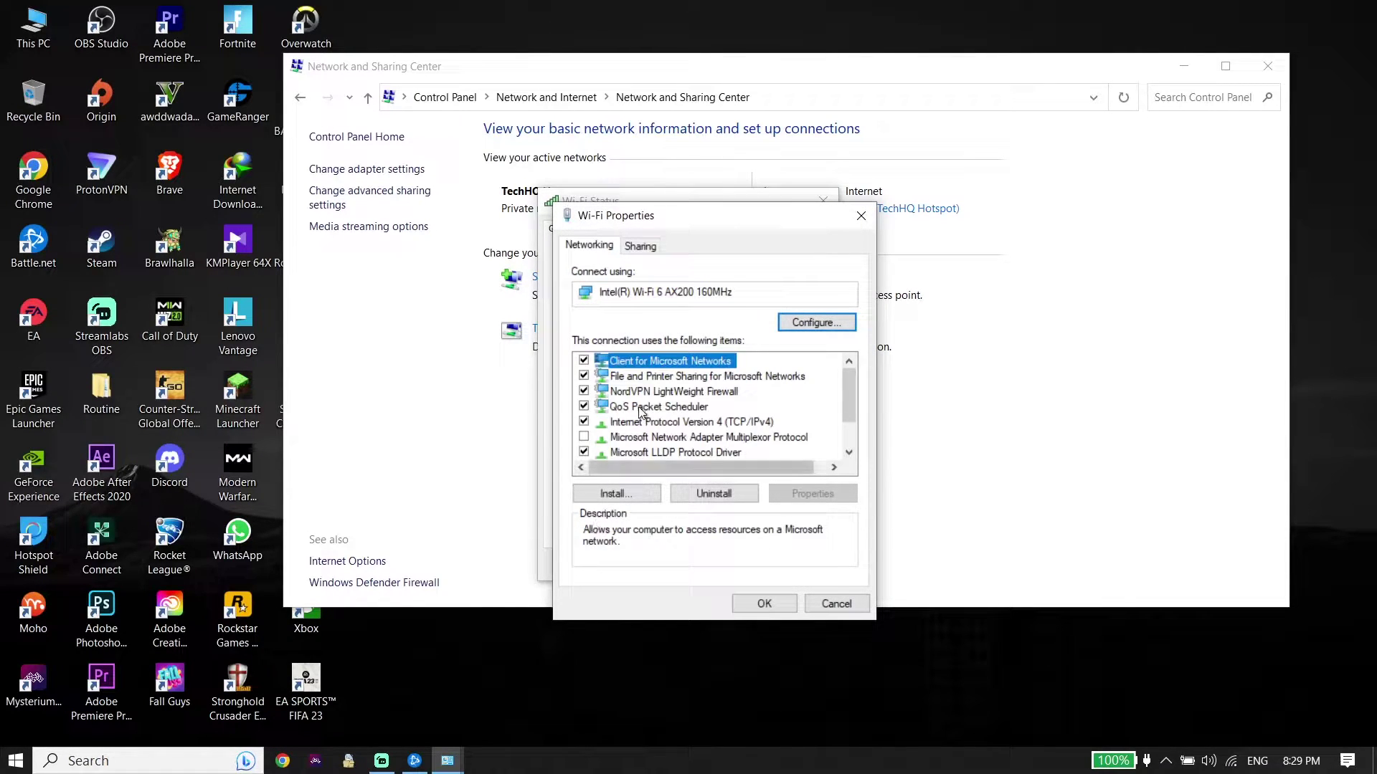
{"action": "left_click", "coordinate": [610, 428]}
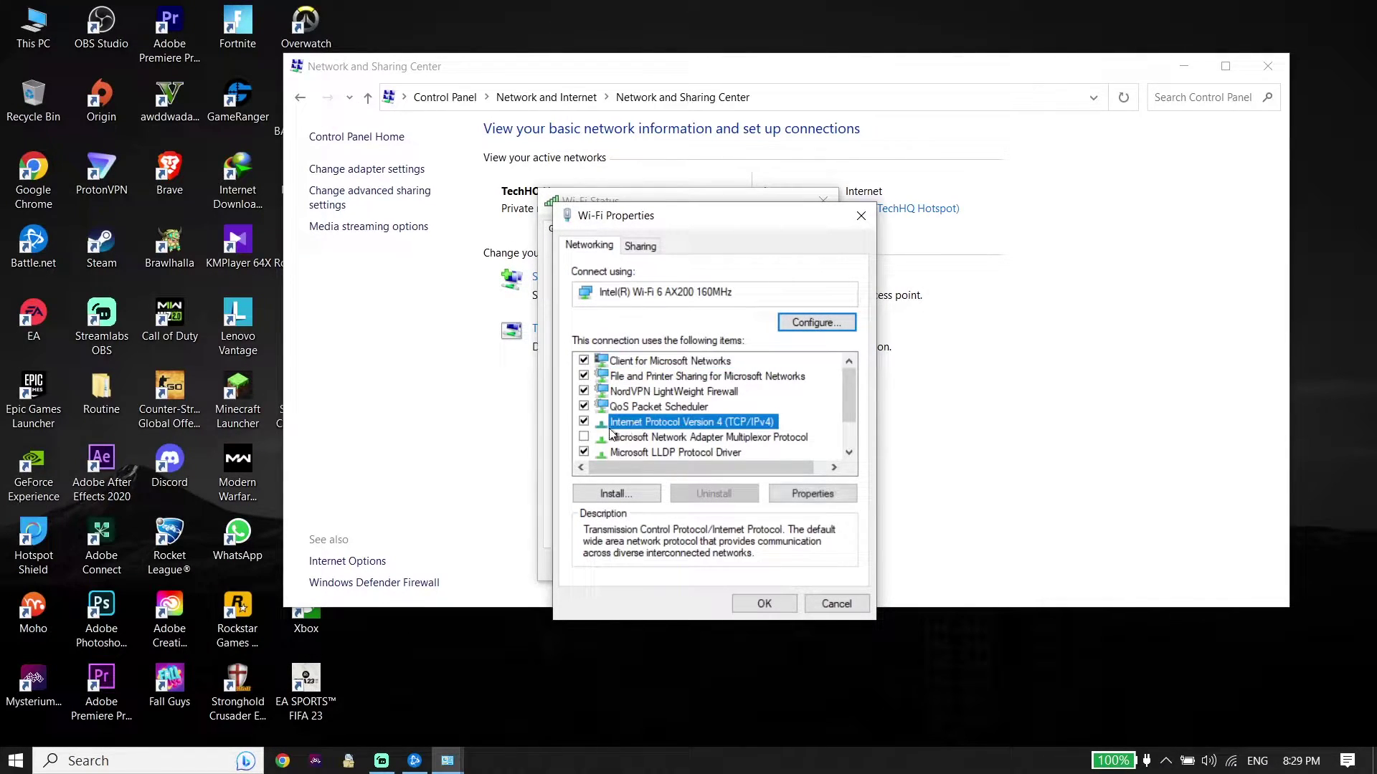
- In the IPv4 settings, switch to manual DNS and enter 8.8.8.8 and 8.4.4.8
{"action": "double_click", "coordinate": [646, 420]}
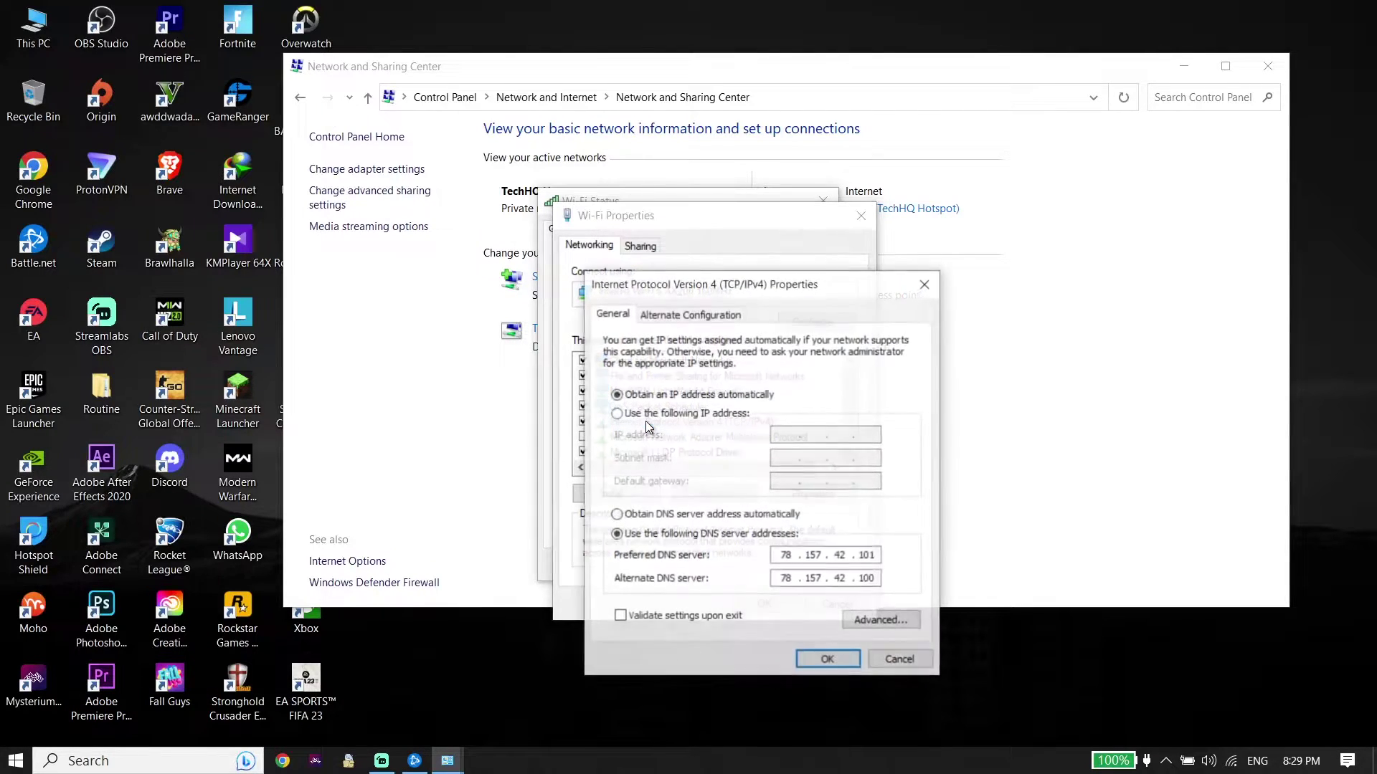
{"action": "left_click", "coordinate": [632, 515]}
{"action": "left_click", "coordinate": [621, 536]}
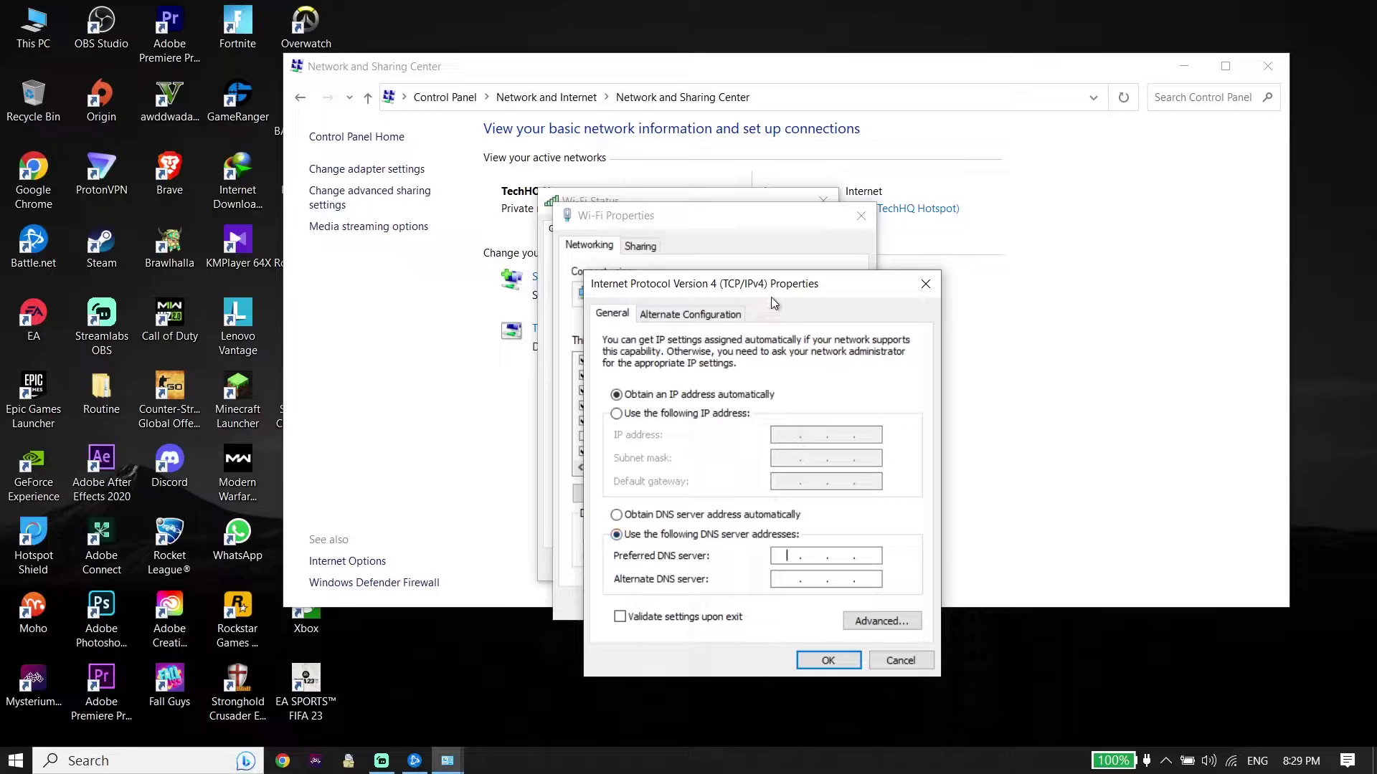
{"action": "left_click_drag", "start_coordinate": [750, 284], "coordinate": [711, 192]}
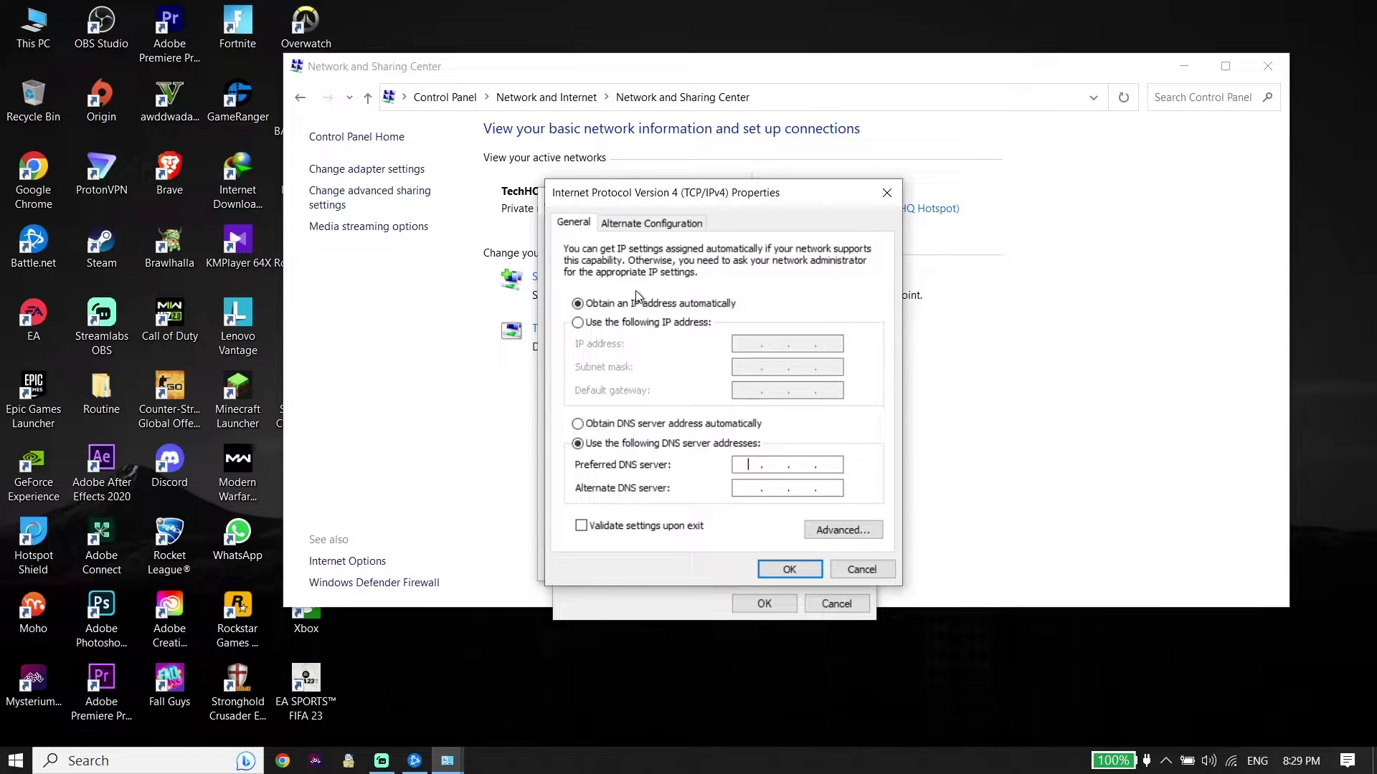
{"action": "type", "text": "8.8.8.8"}
{"action": "left_click", "coordinate": [753, 488]}
{"action": "type", "text": "8.4.4.8"}
- Replace the DNS servers with 1.1.1.1 and 1.0.0.1, then save and close the Wi-Fi dialogs
{"action": "left_click", "coordinate": [684, 424]}
{"action": "left_click", "coordinate": [686, 444]}
{"action": "type", "text": "1.1.1.1"}
{"action": "left_click", "coordinate": [747, 488]}
{"action": "type", "text": "1.0.0.1"}
{"action": "left_click", "coordinate": [788, 569]}
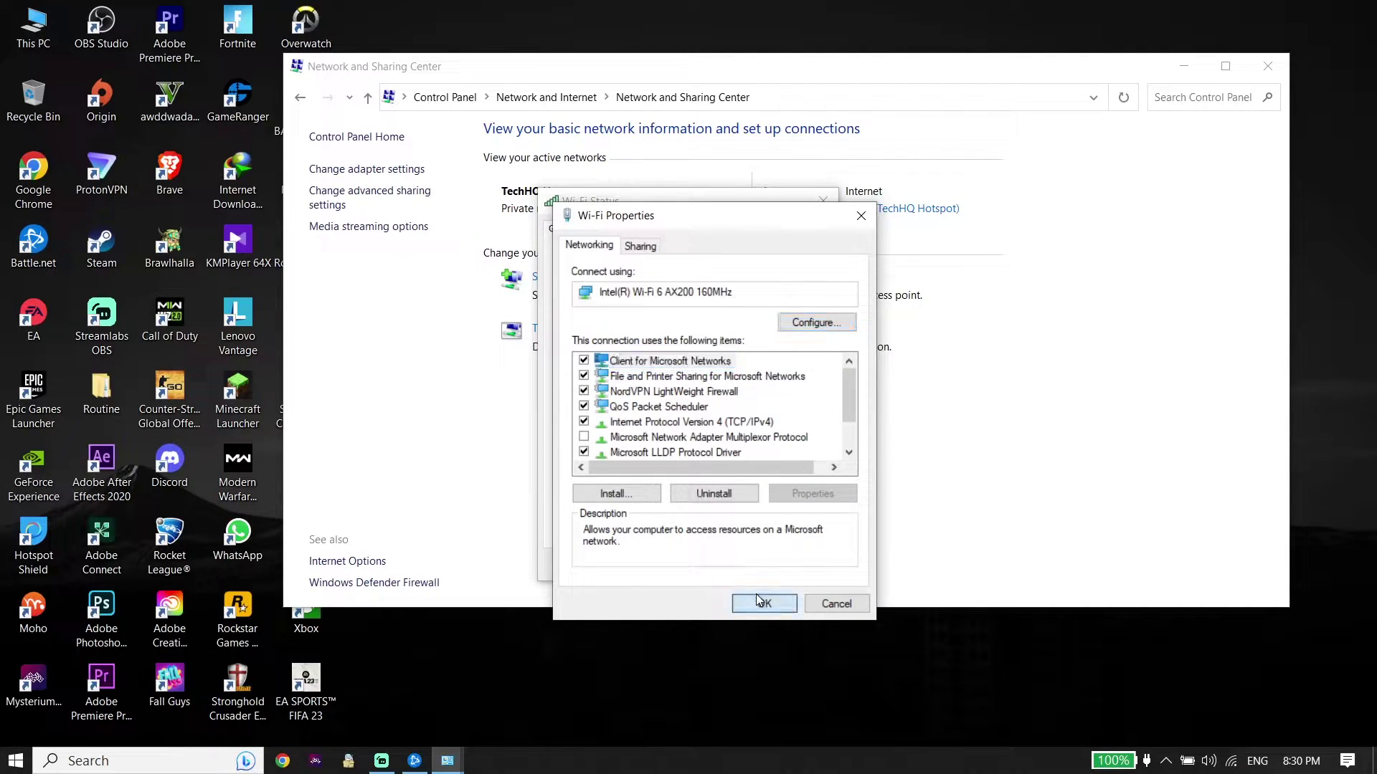
{"action": "left_click", "coordinate": [757, 600]}
{"action": "left_click", "coordinate": [801, 565]}
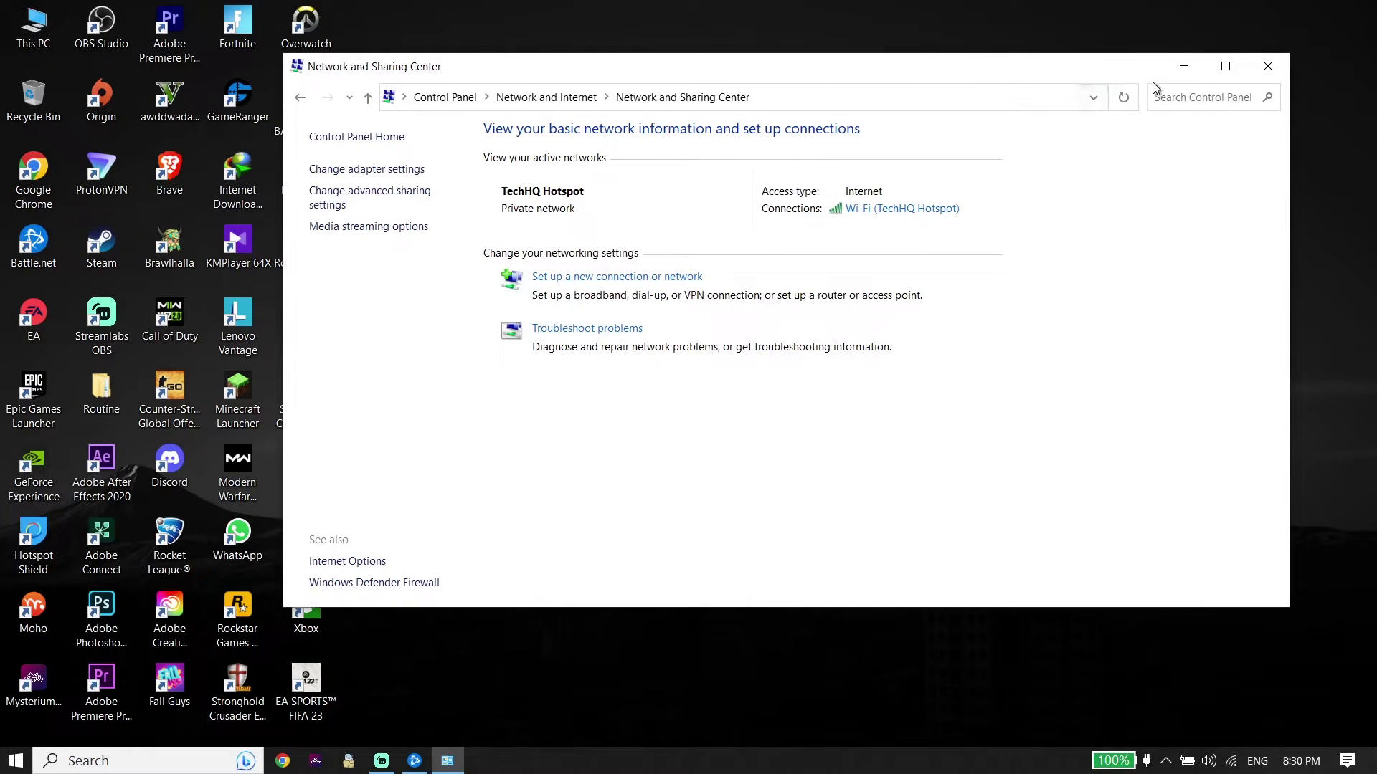
- Close the Network and Sharing Center window
{"action": "left_click", "coordinate": [1268, 65]}
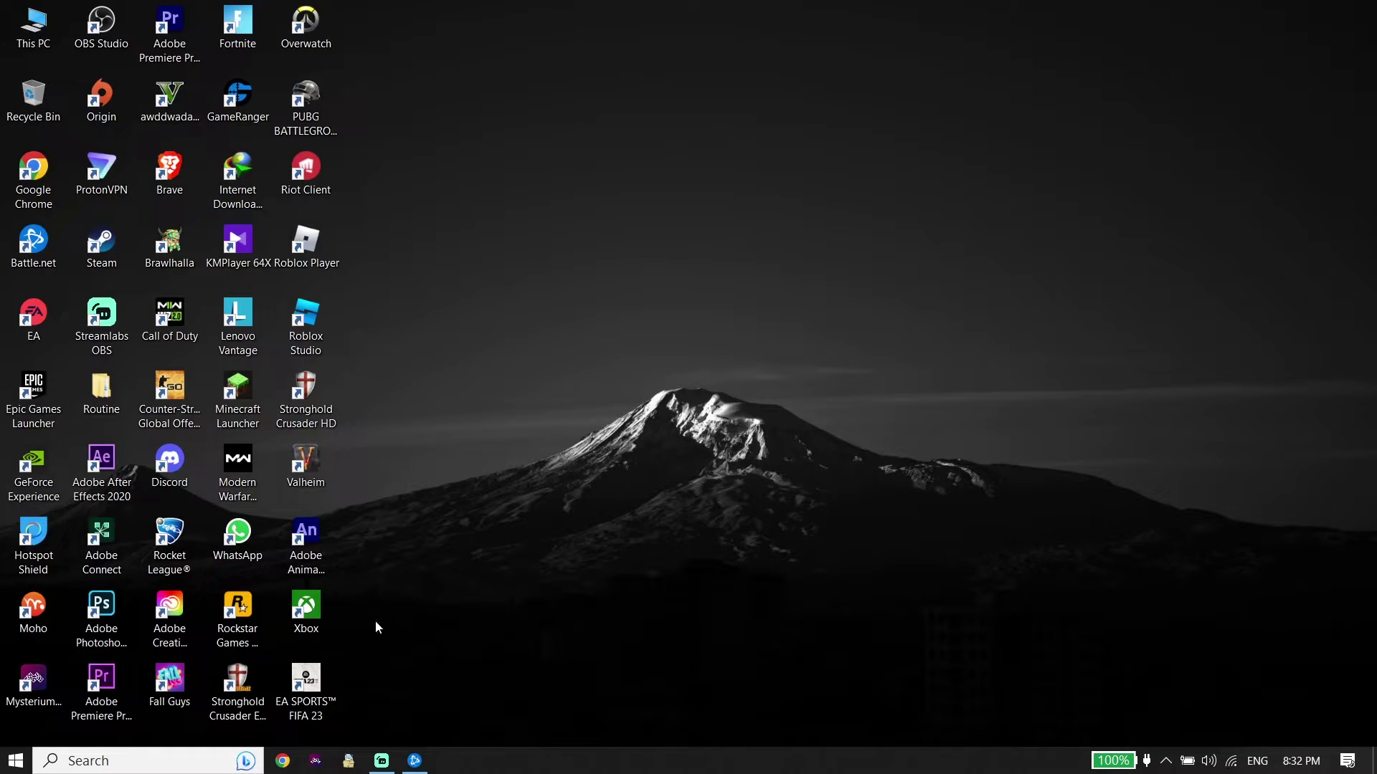
- Launch Command Prompt as administrator from Windows search
{"action": "left_click", "coordinate": [192, 761]}
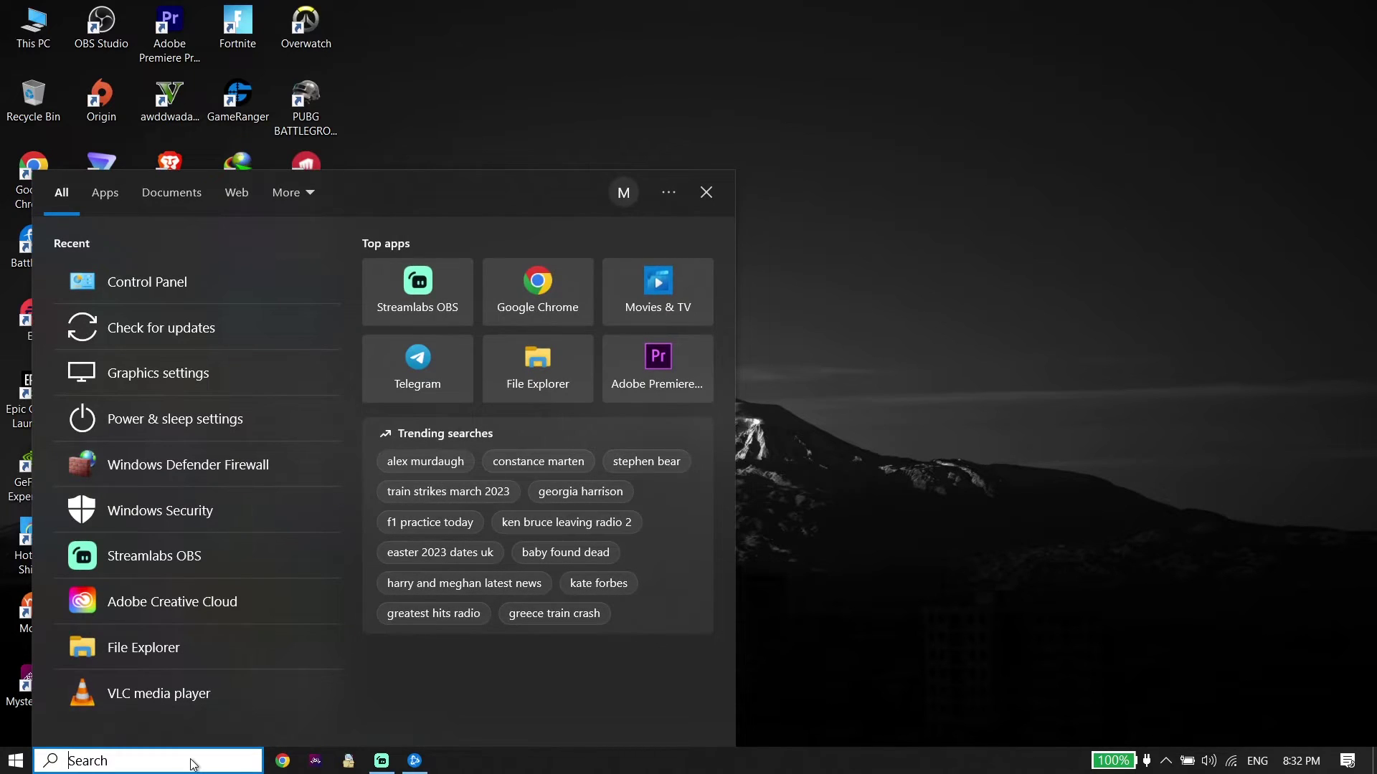
{"action": "type", "text": "comm"}
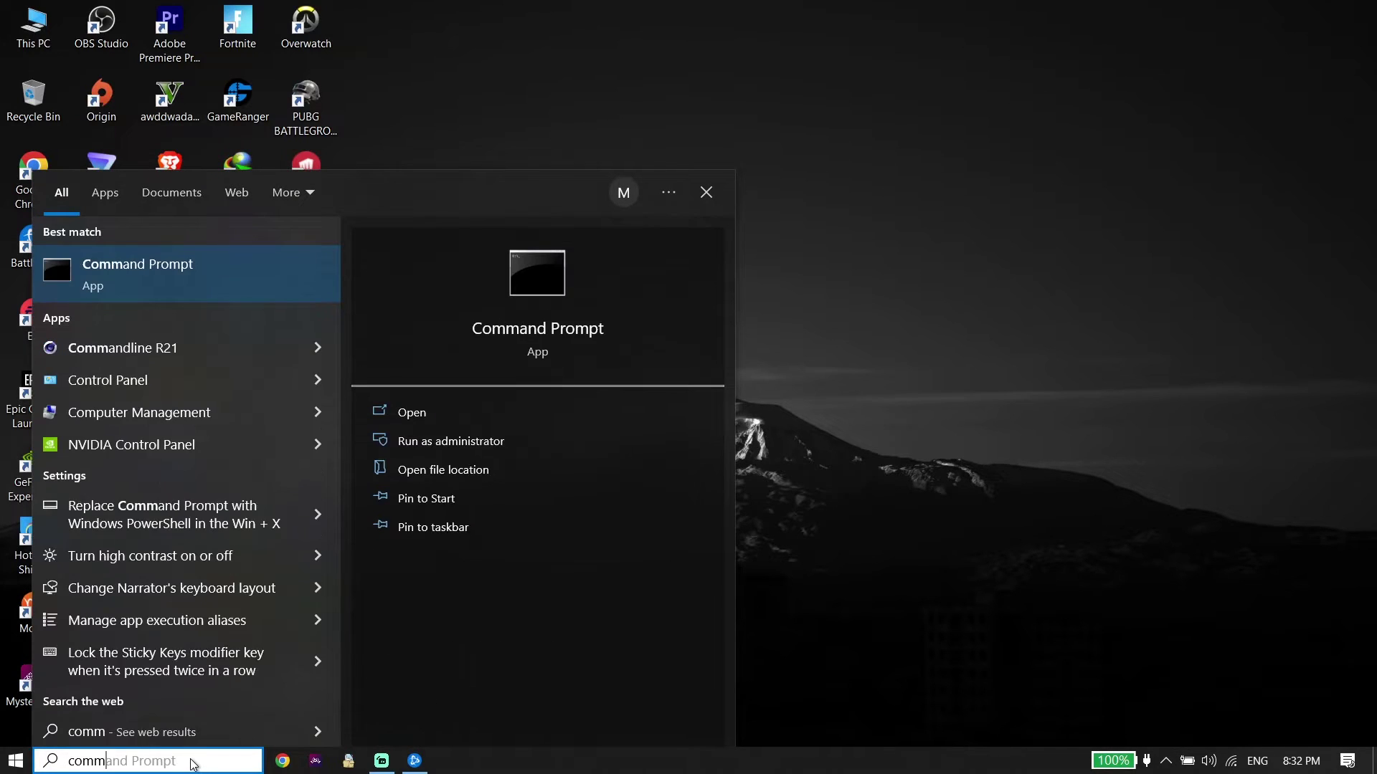
{"action": "right_click", "coordinate": [277, 285]}
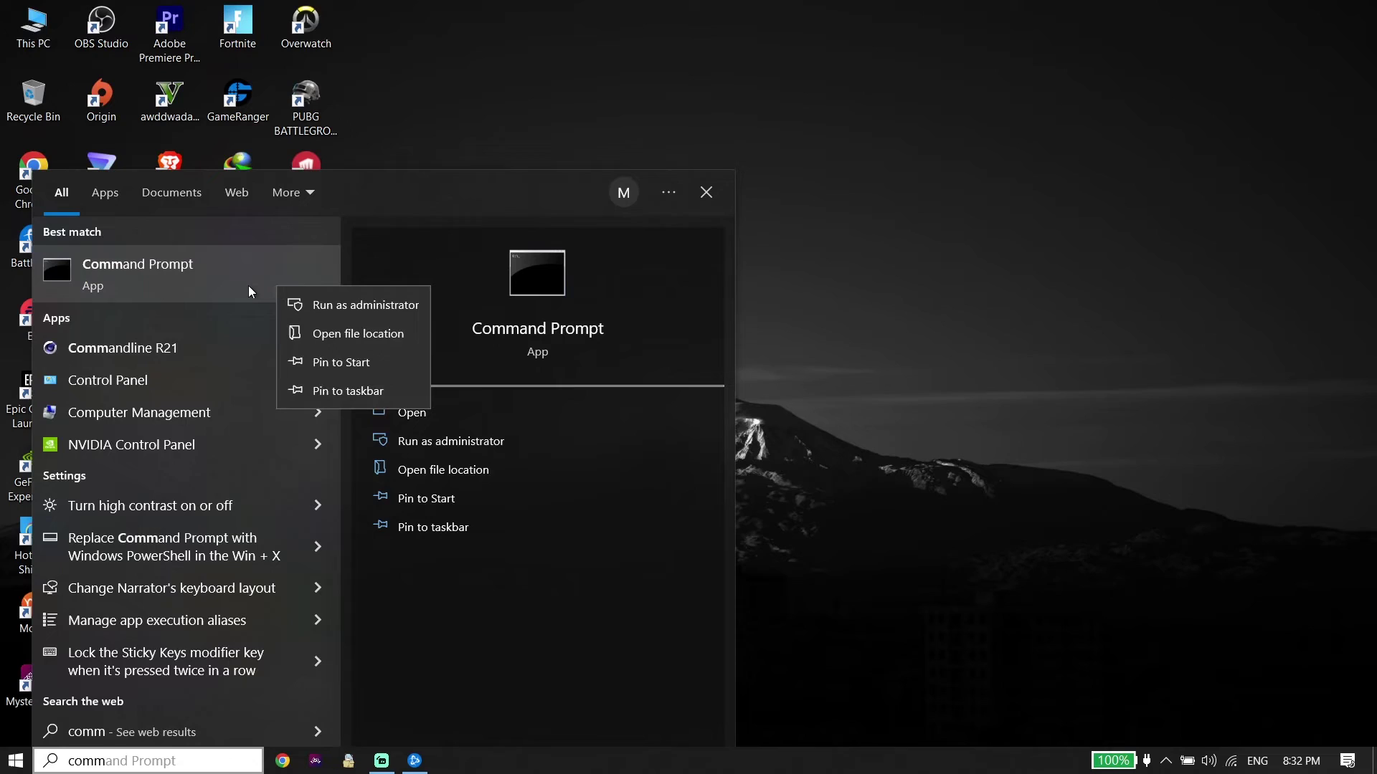
{"action": "left_click", "coordinate": [307, 305]}
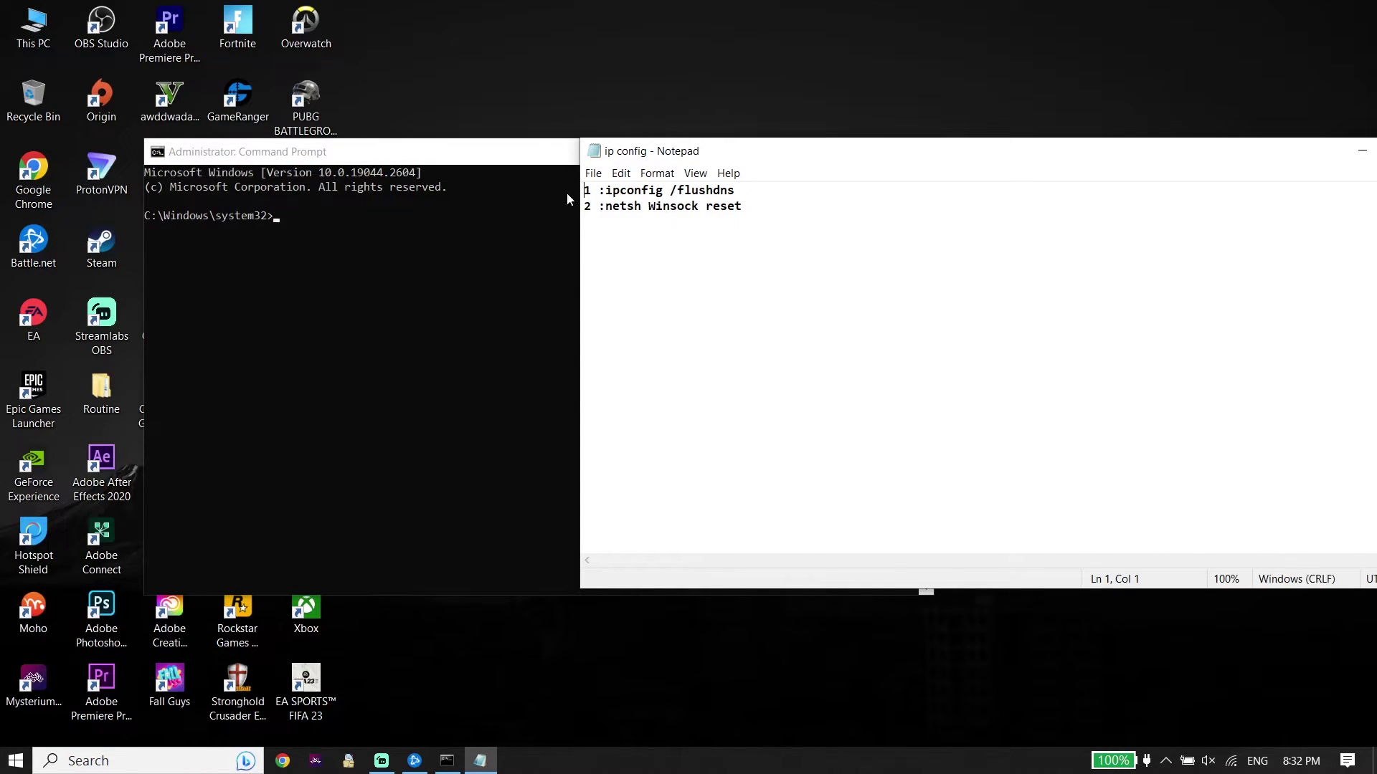
- Copy ipconfig /flushdns from the notes and run it to flush the DNS cache
{"action": "left_click_drag", "start_coordinate": [584, 190], "coordinate": [763, 223]}
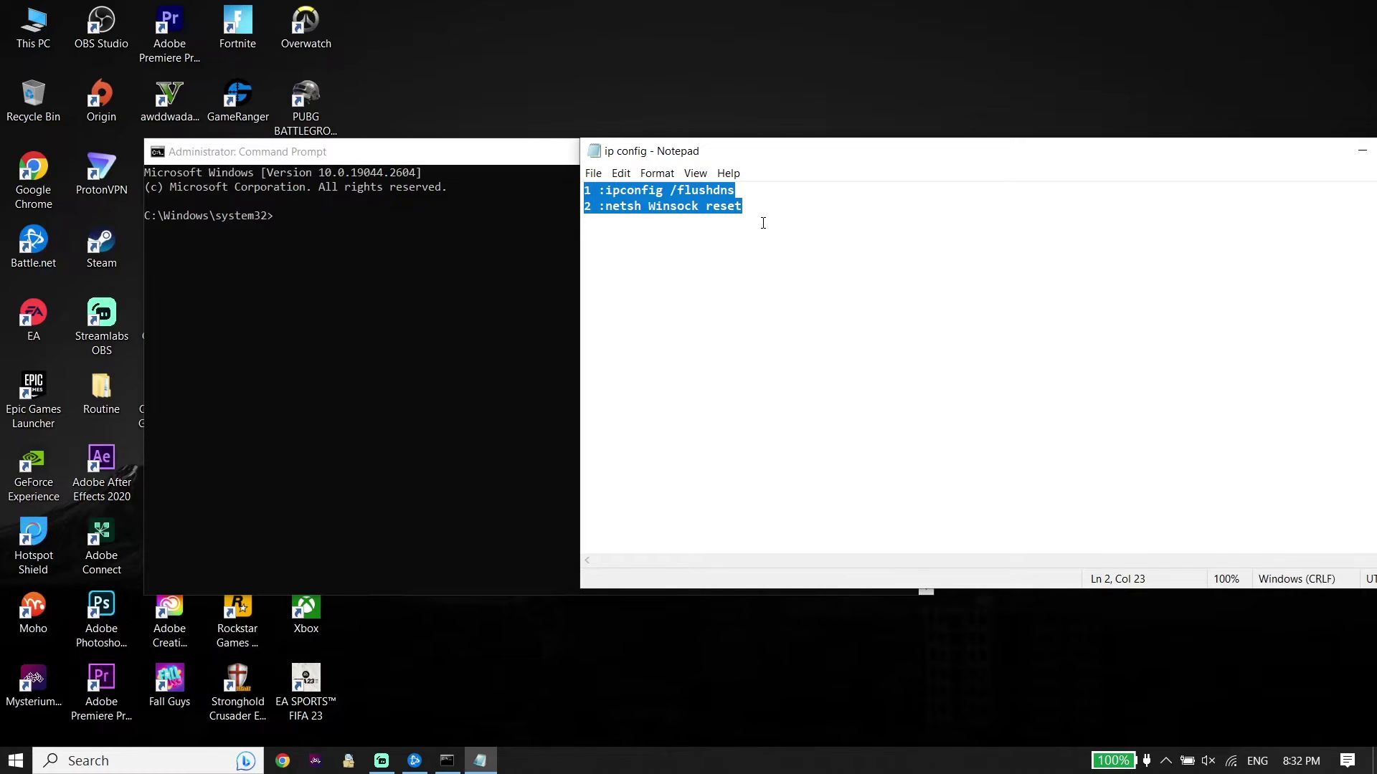
{"action": "key", "text": "alt+Tab"}
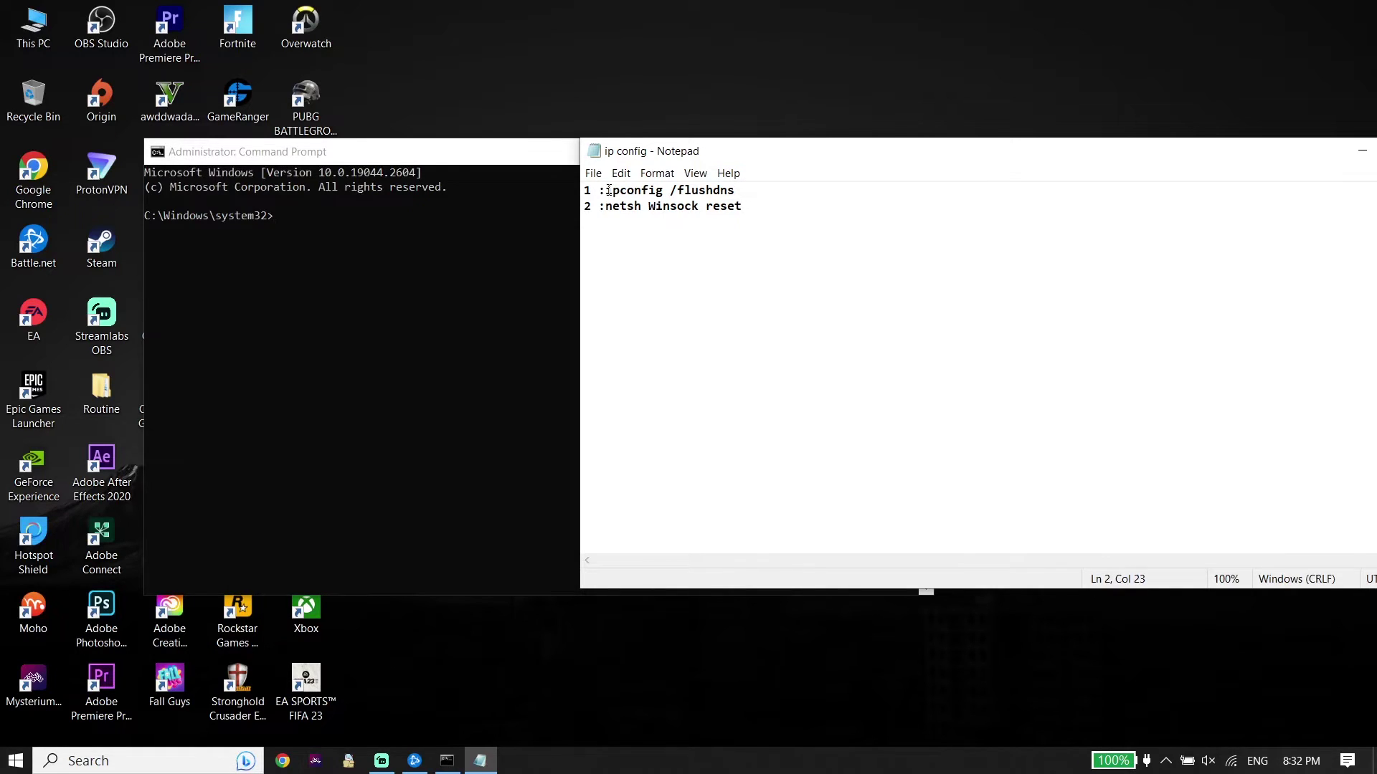
{"action": "left_click_drag", "start_coordinate": [604, 189], "coordinate": [737, 187]}
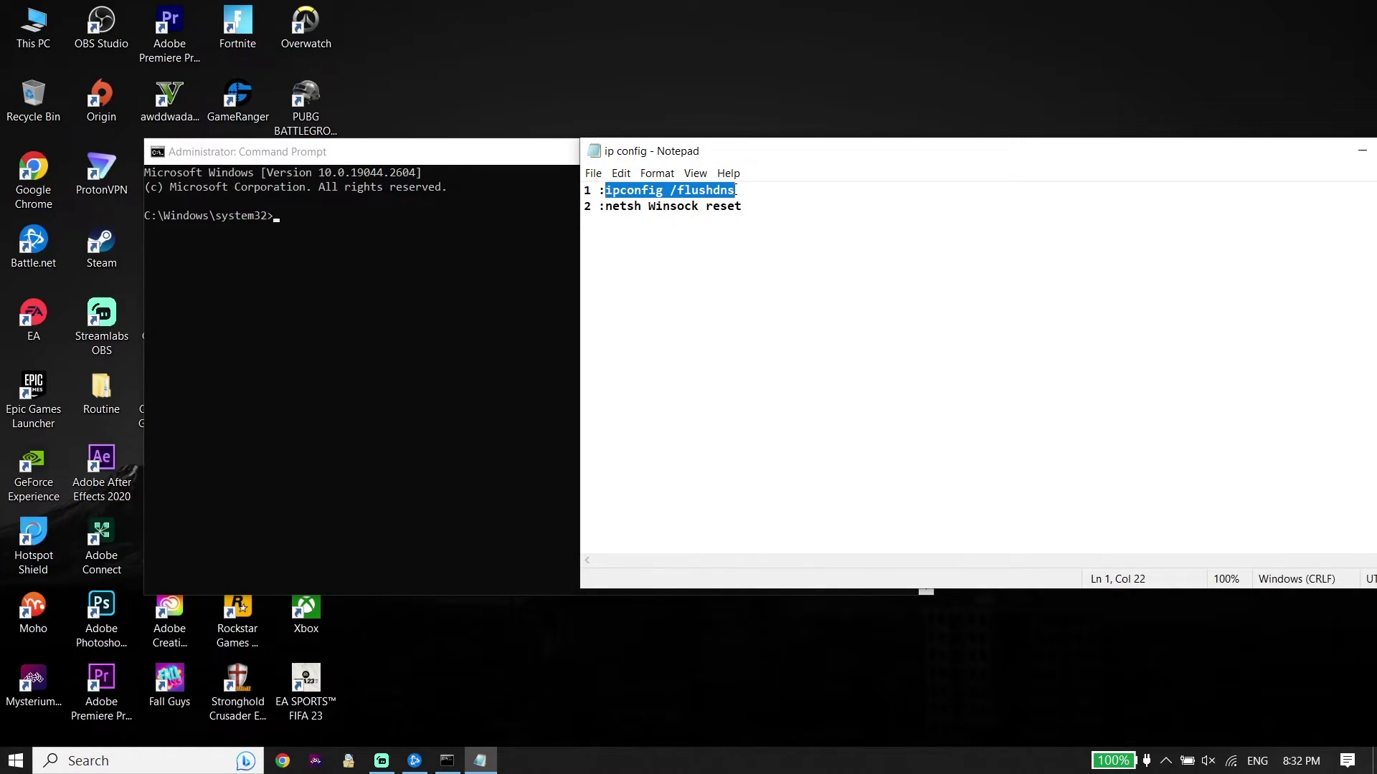
{"action": "right_click", "coordinate": [736, 189]}
{"action": "left_click", "coordinate": [789, 239]}
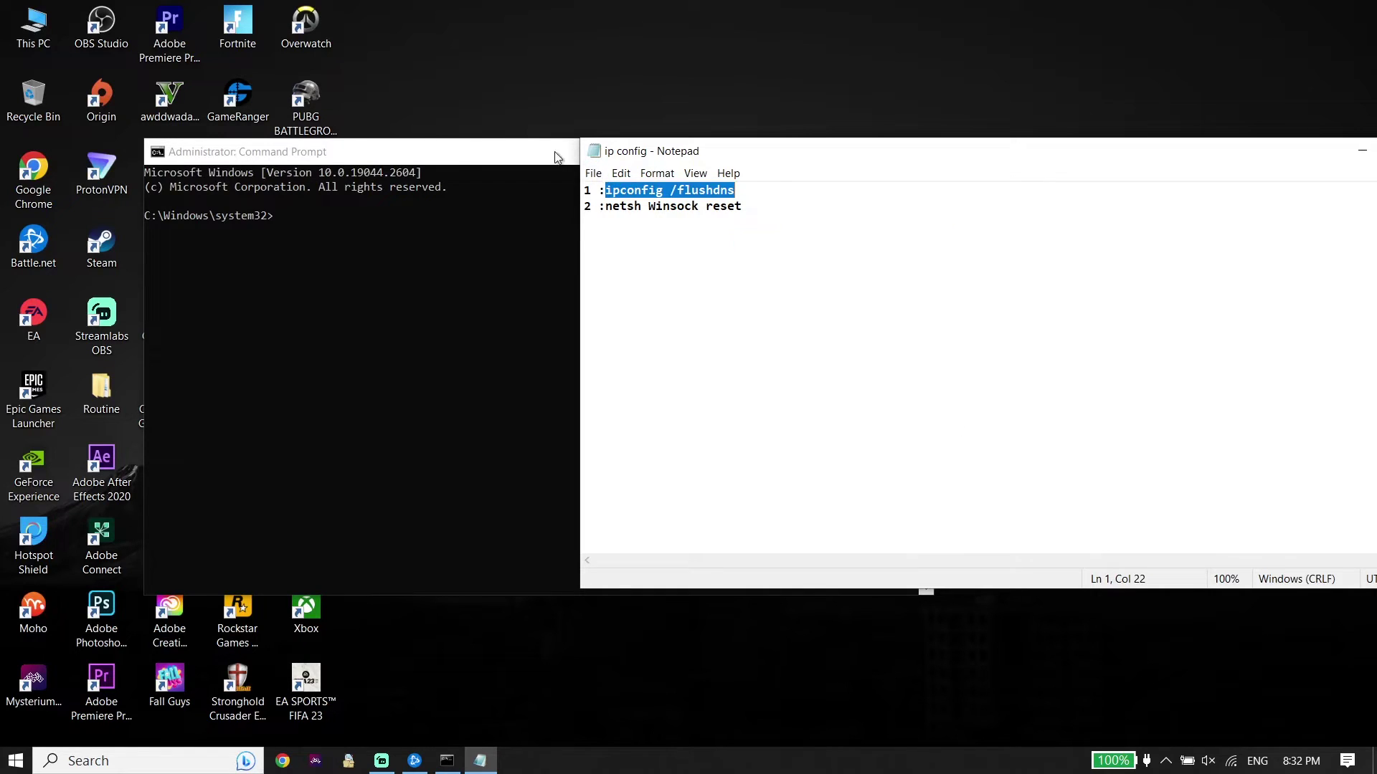
{"action": "left_click", "coordinate": [294, 152]}
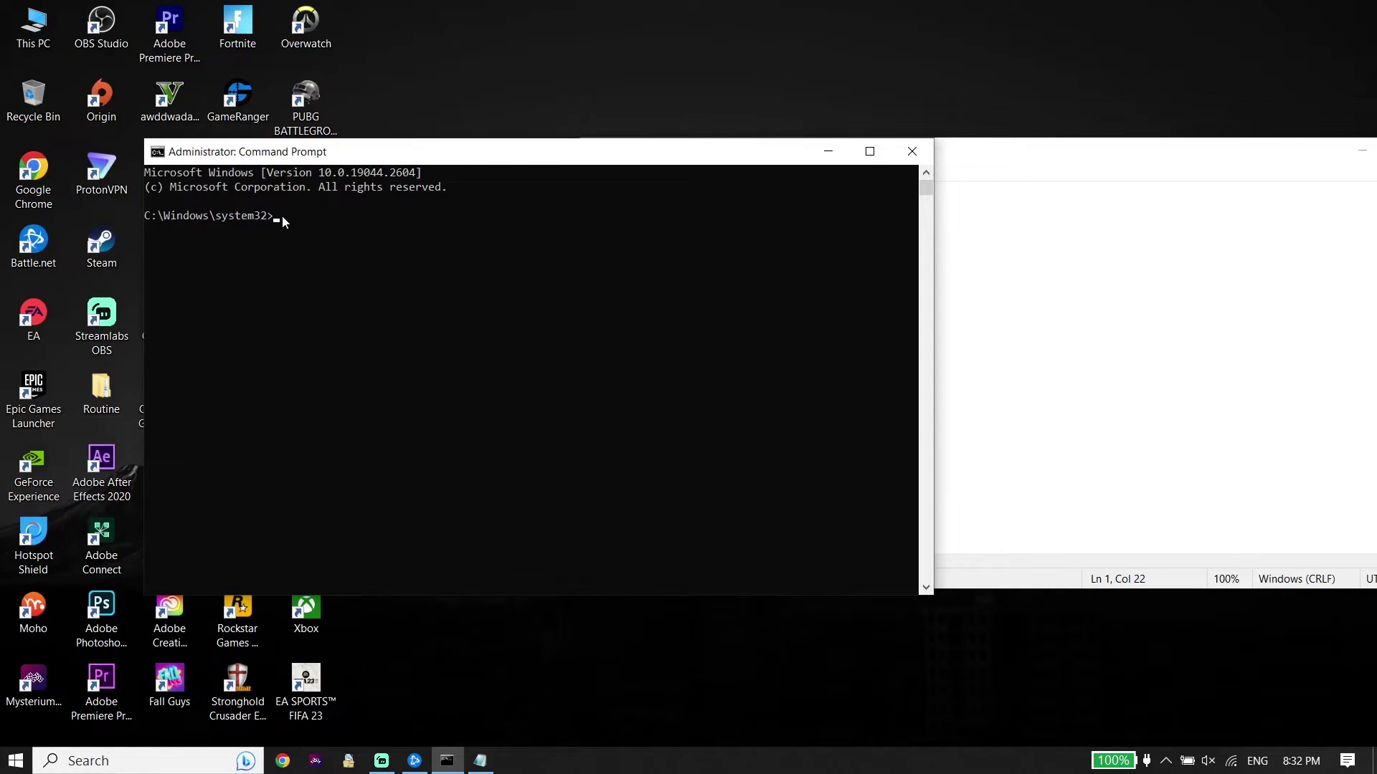
{"action": "right_click", "coordinate": [281, 213]}
{"action": "key", "text": "Return"}
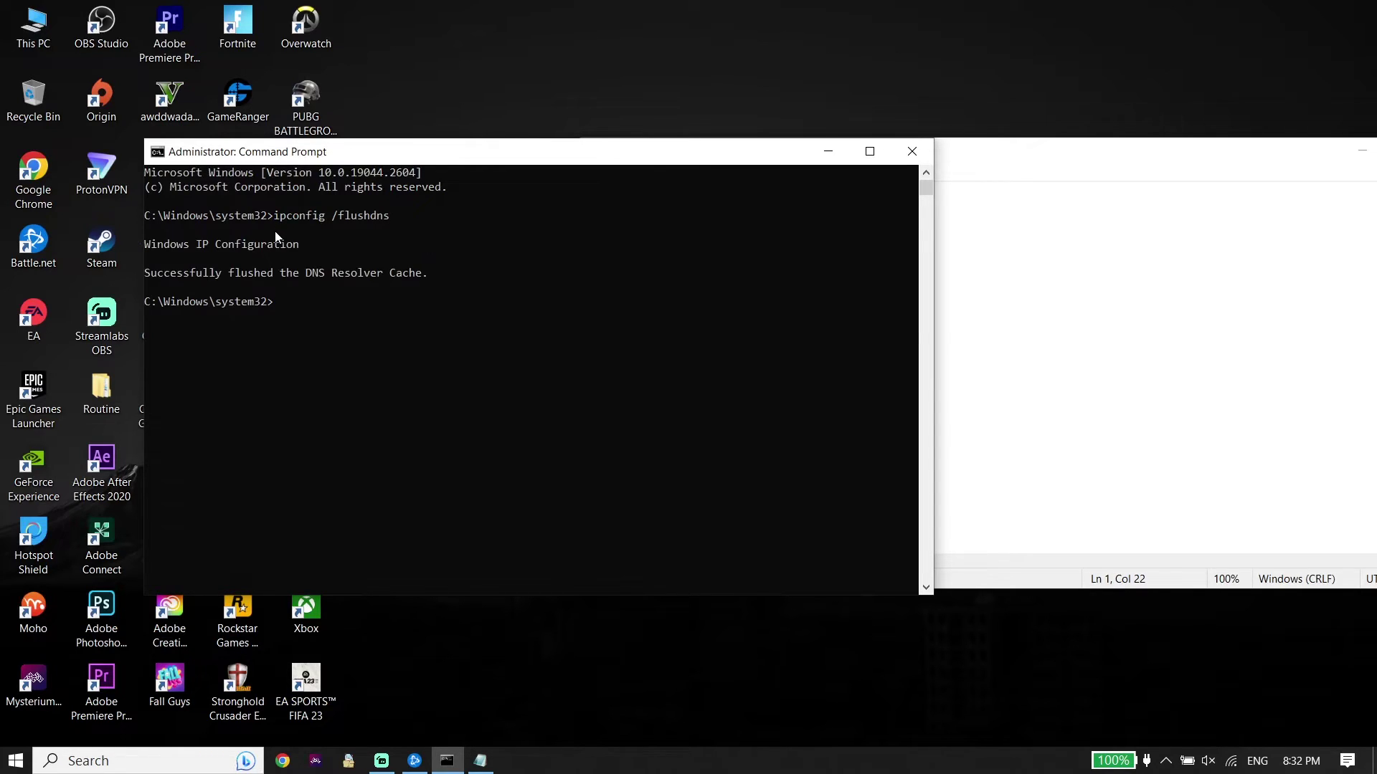
- Copy netsh Winsock reset from the notes and run it in the admin console
{"action": "left_click", "coordinate": [776, 230]}
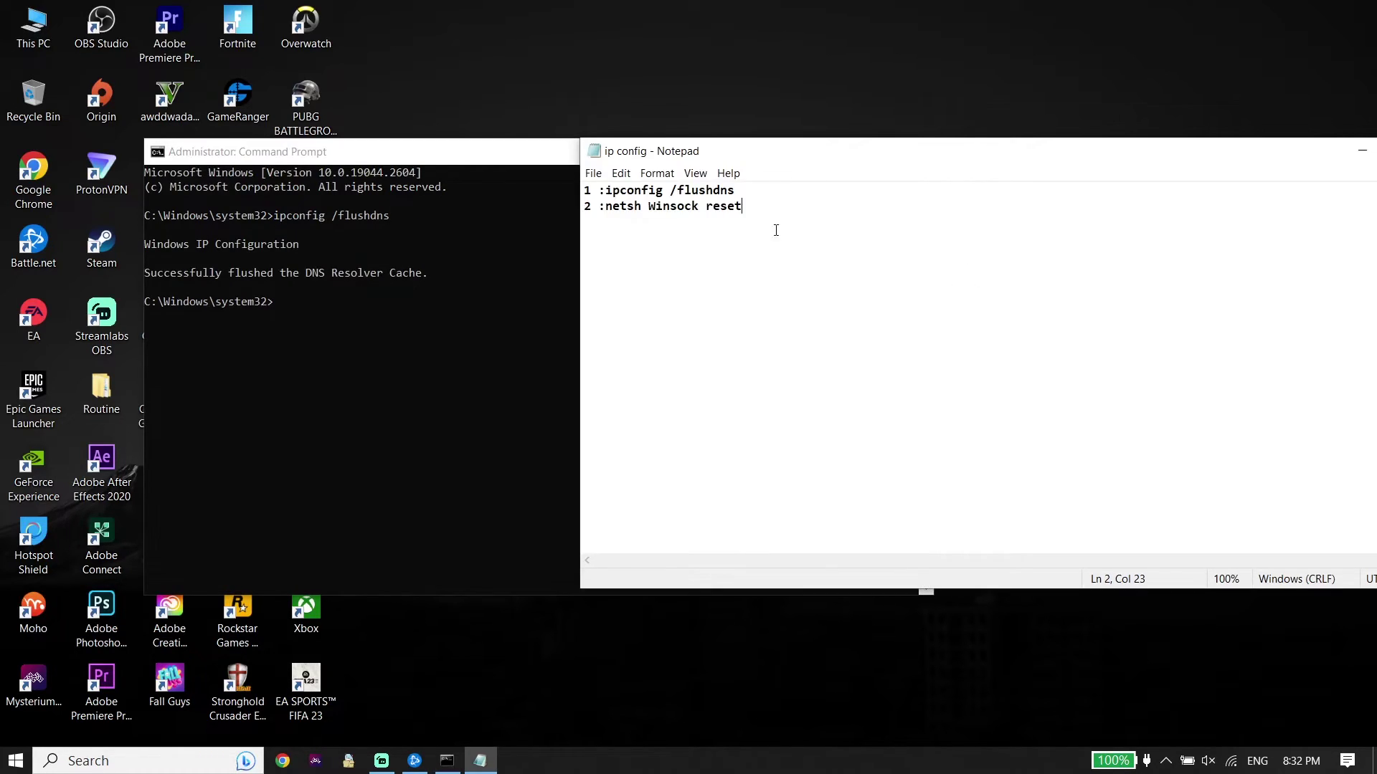
{"action": "left_click_drag", "start_coordinate": [605, 206], "coordinate": [748, 199]}
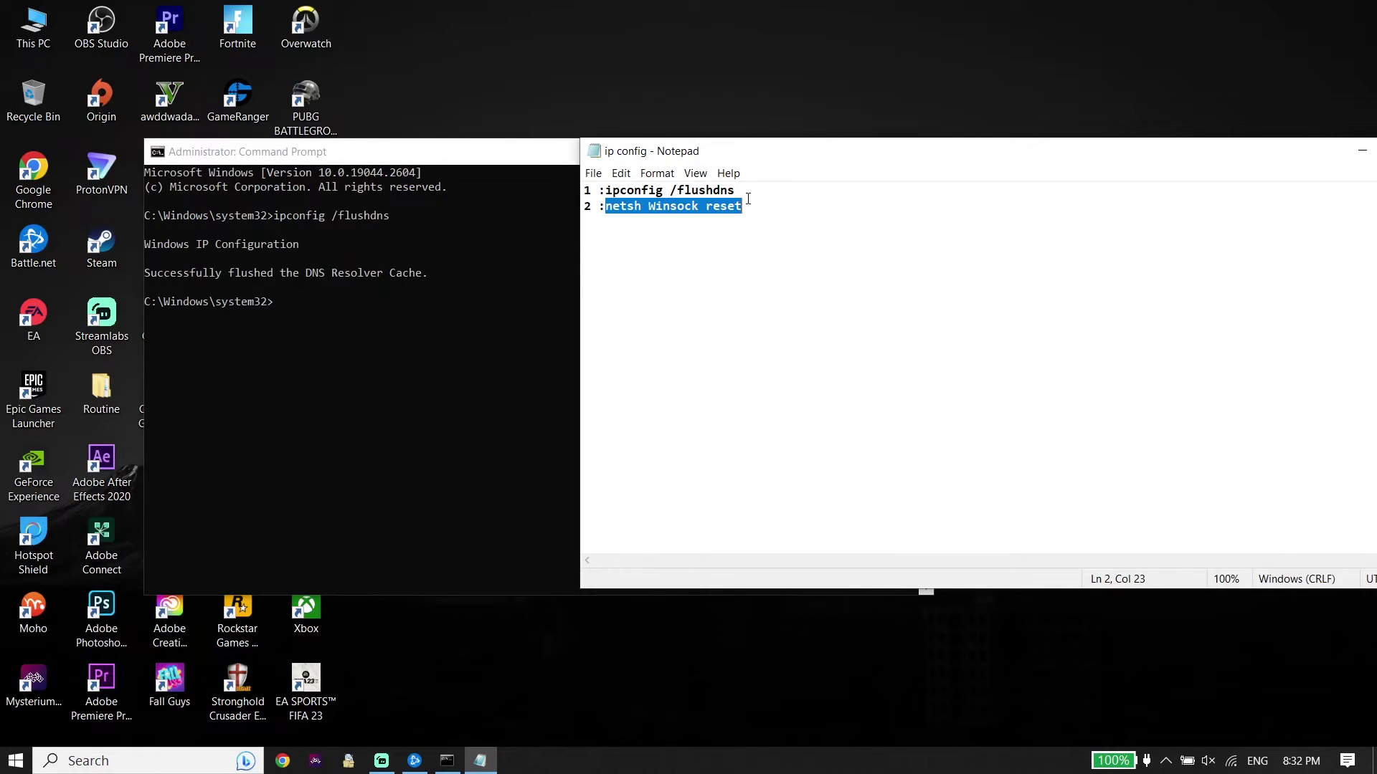
{"action": "right_click", "coordinate": [713, 215]}
{"action": "left_click", "coordinate": [745, 258]}
{"action": "left_click", "coordinate": [515, 145]}
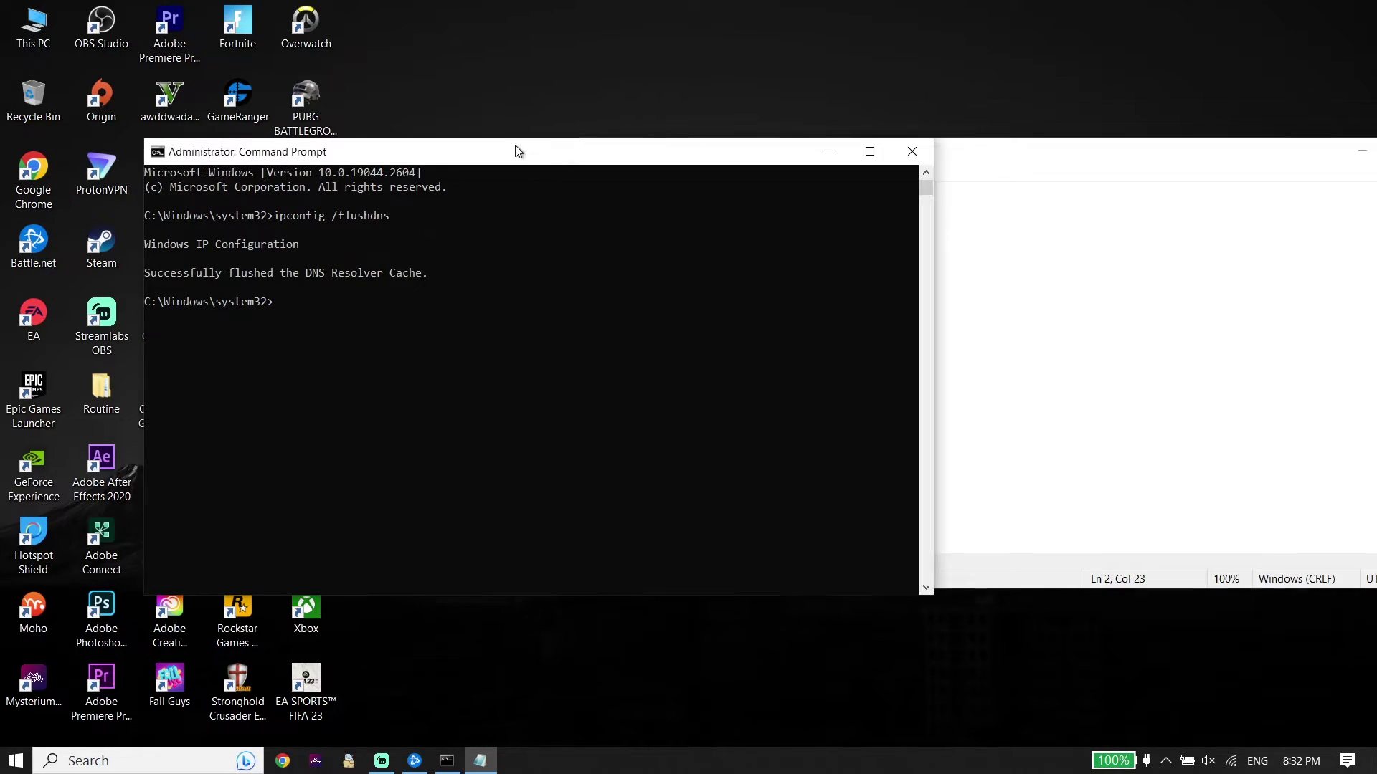
{"action": "right_click", "coordinate": [287, 296]}
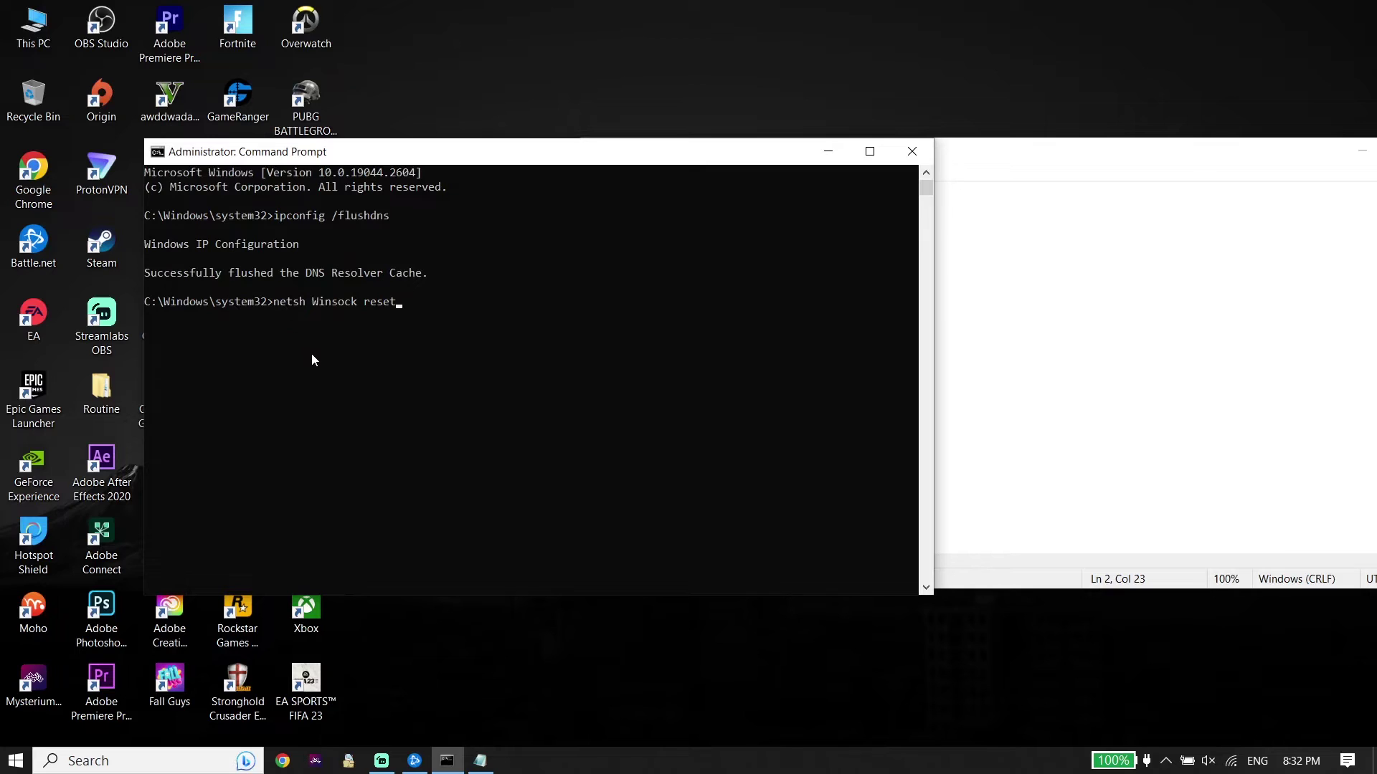
{"action": "key", "text": "Return"}
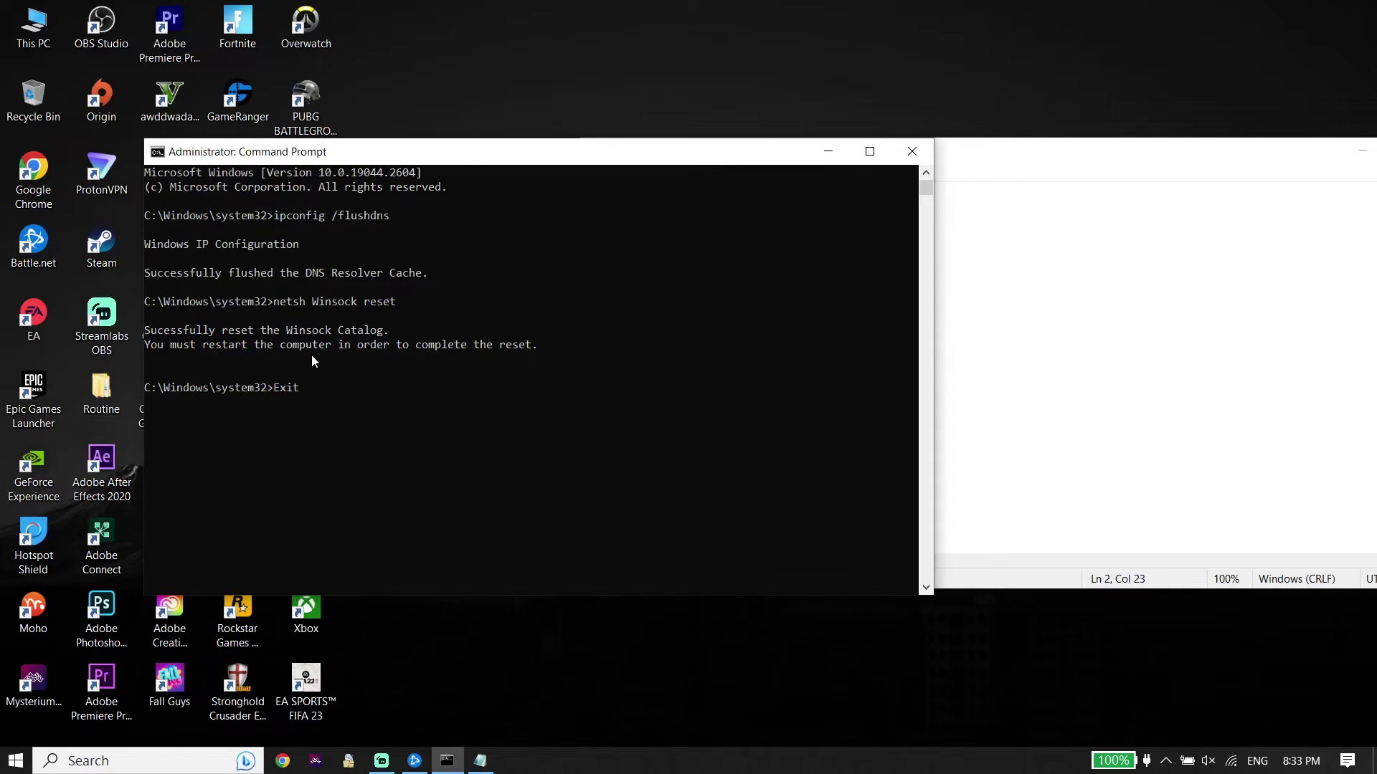
- Exit Command Prompt and close the ip config notes in Notepad
{"action": "type", "text": "Exit"}
{"action": "key", "text": "Return"}
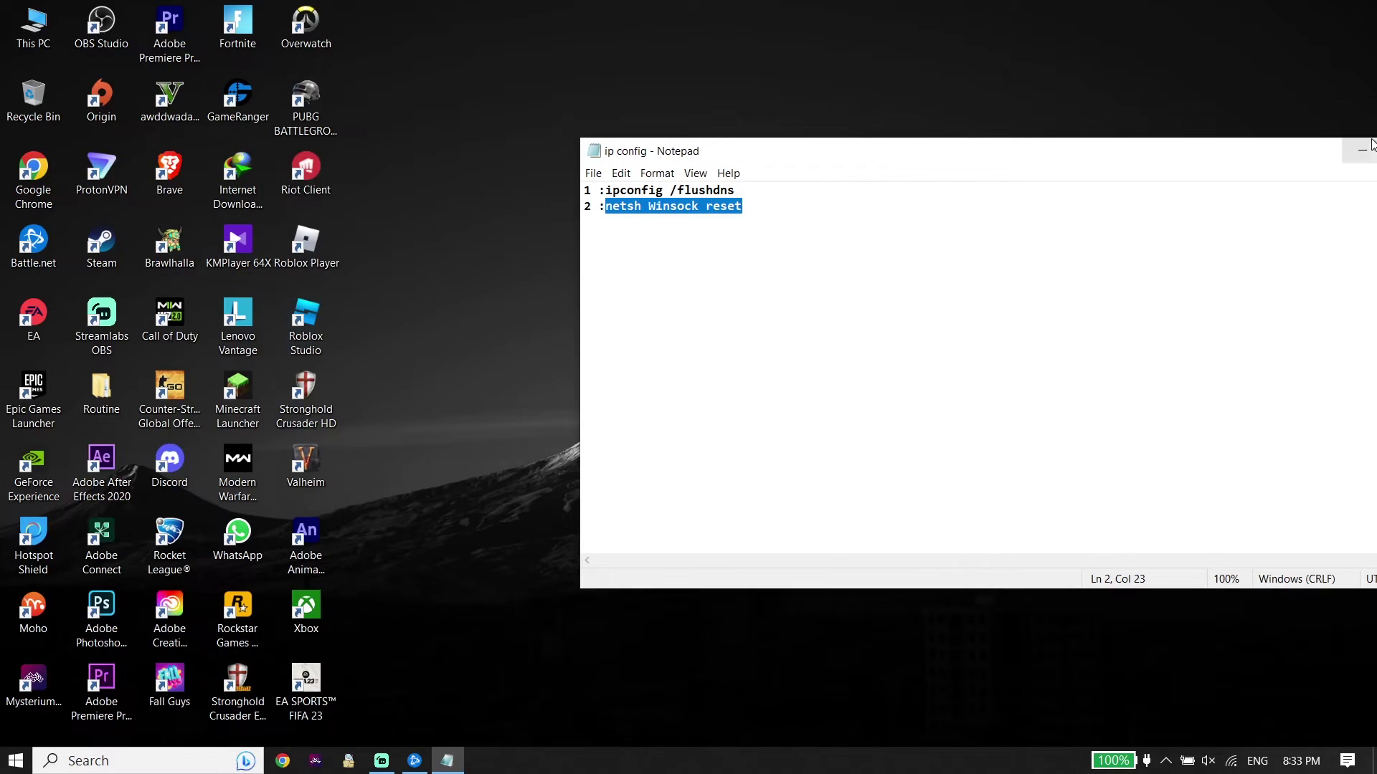
{"action": "left_click_drag", "start_coordinate": [1283, 152], "coordinate": [1115, 154]}
{"action": "left_click", "coordinate": [1280, 144]}
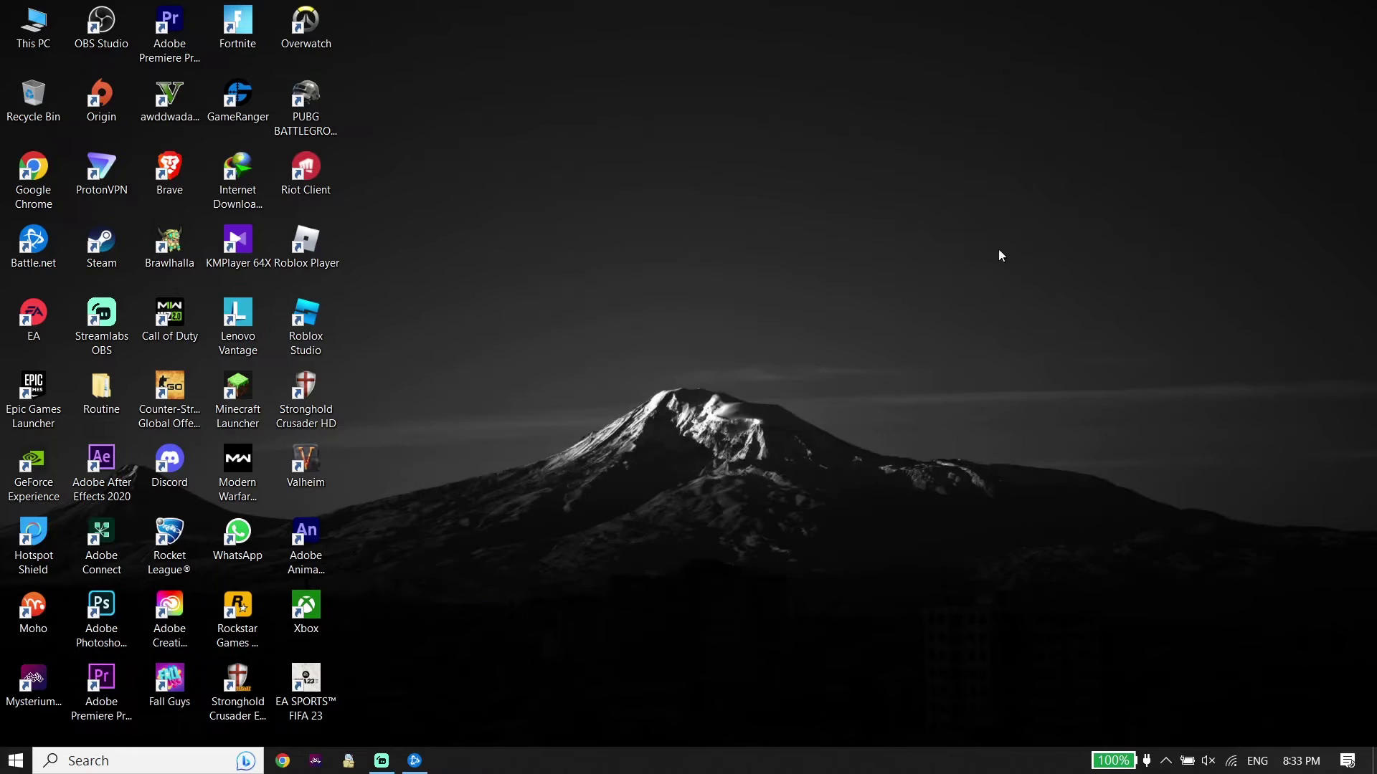
- Dismiss the Start menu's power options without restarting and bring Battle.net back up
{"action": "left_click", "coordinate": [16, 760]}
{"action": "left_click", "coordinate": [34, 738]}
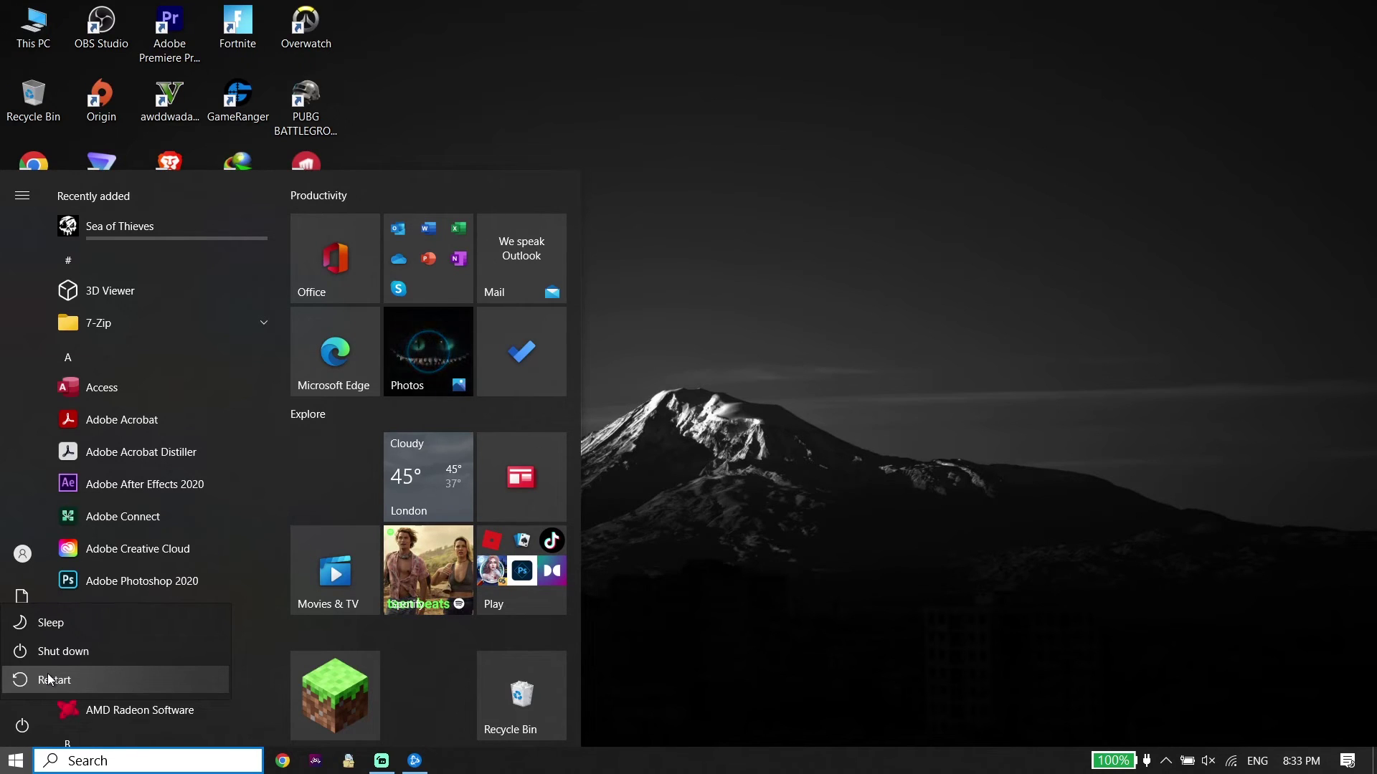
{"action": "left_click", "coordinate": [713, 450]}
{"action": "left_click", "coordinate": [415, 760]}
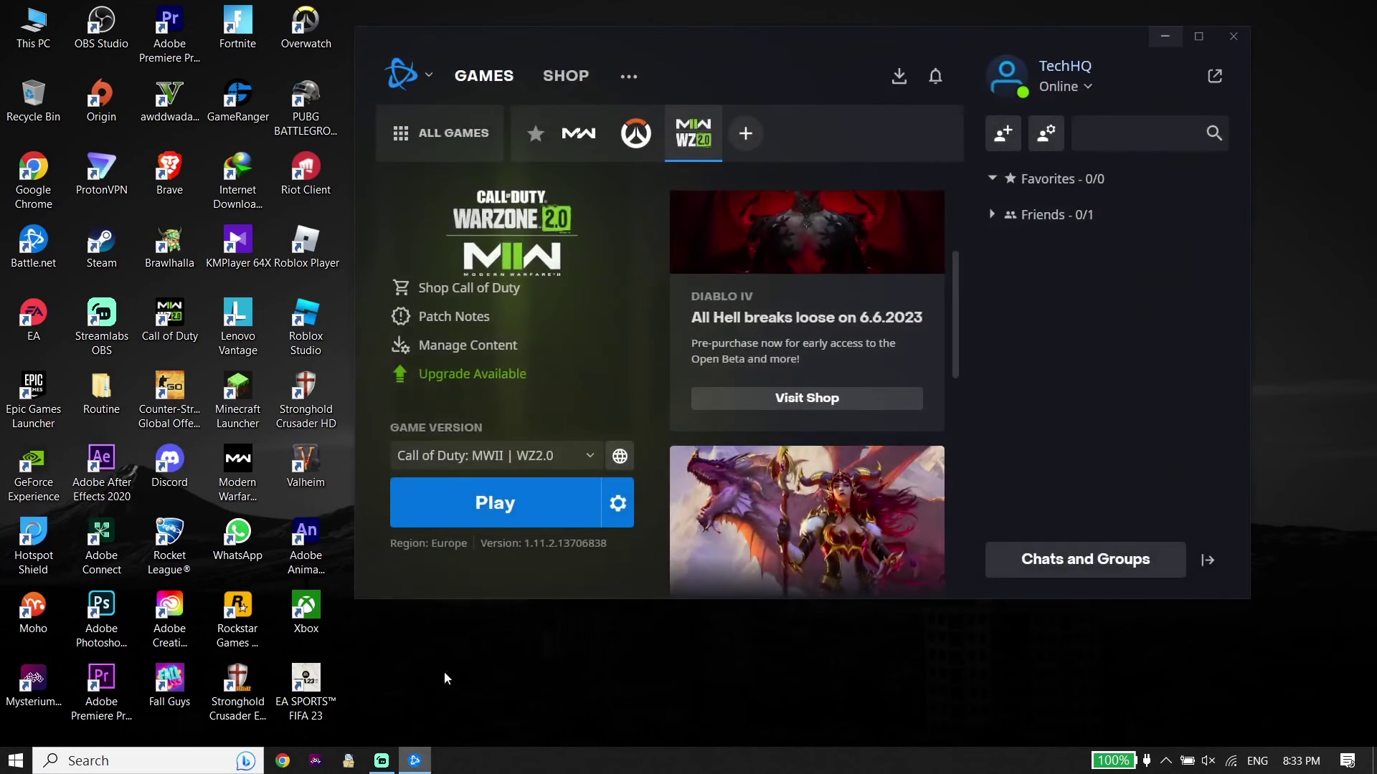